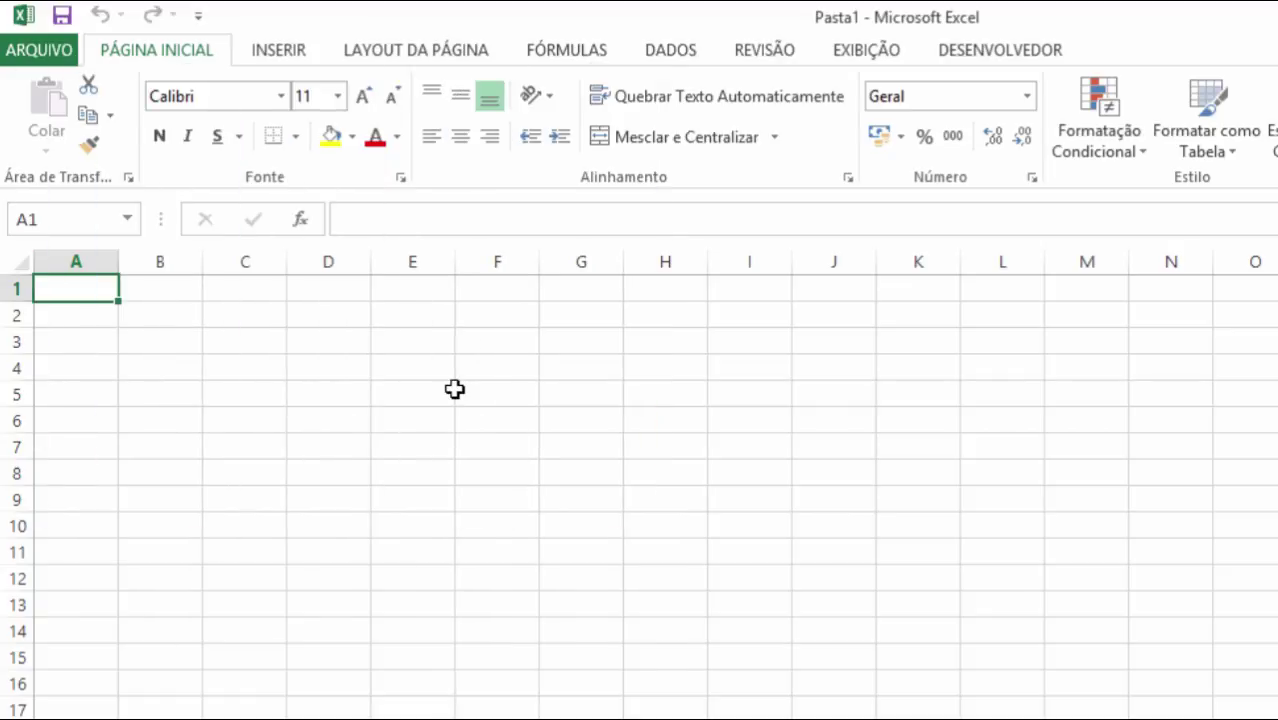
Enter the formula =2*6 in cell A1 so it displays 12, and zoom in on the sheet
type("=")
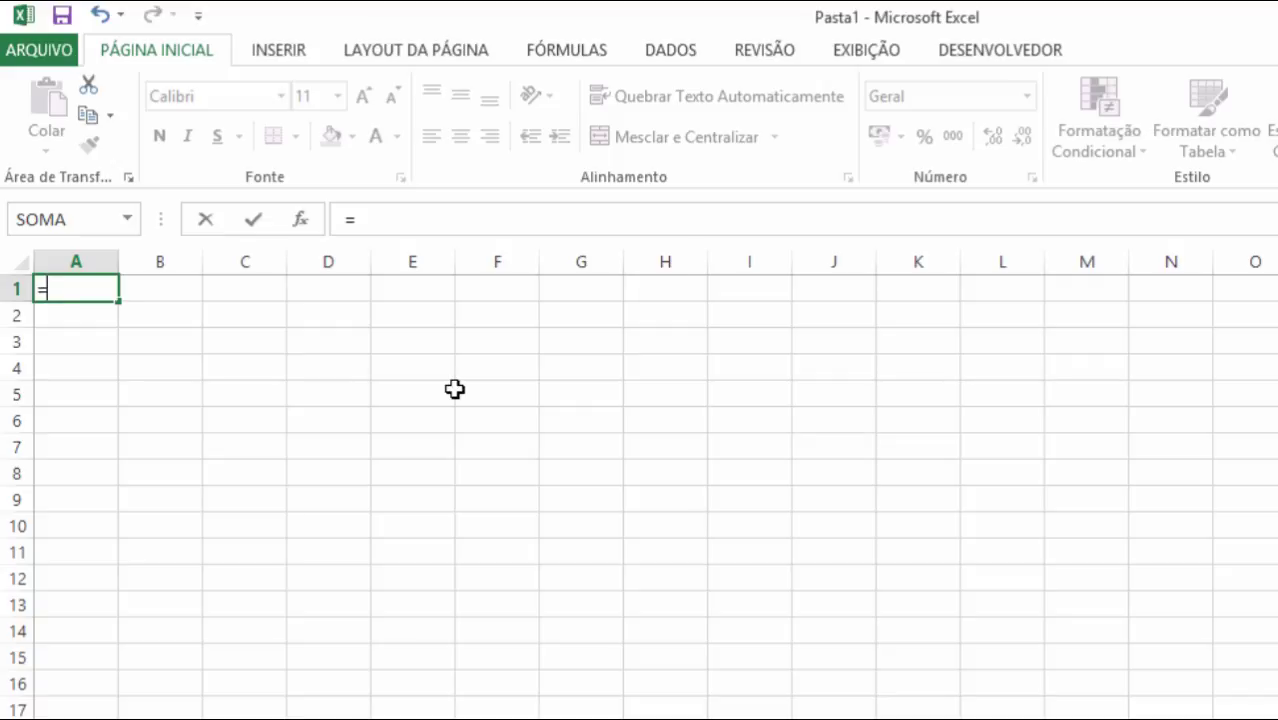
type("2*")
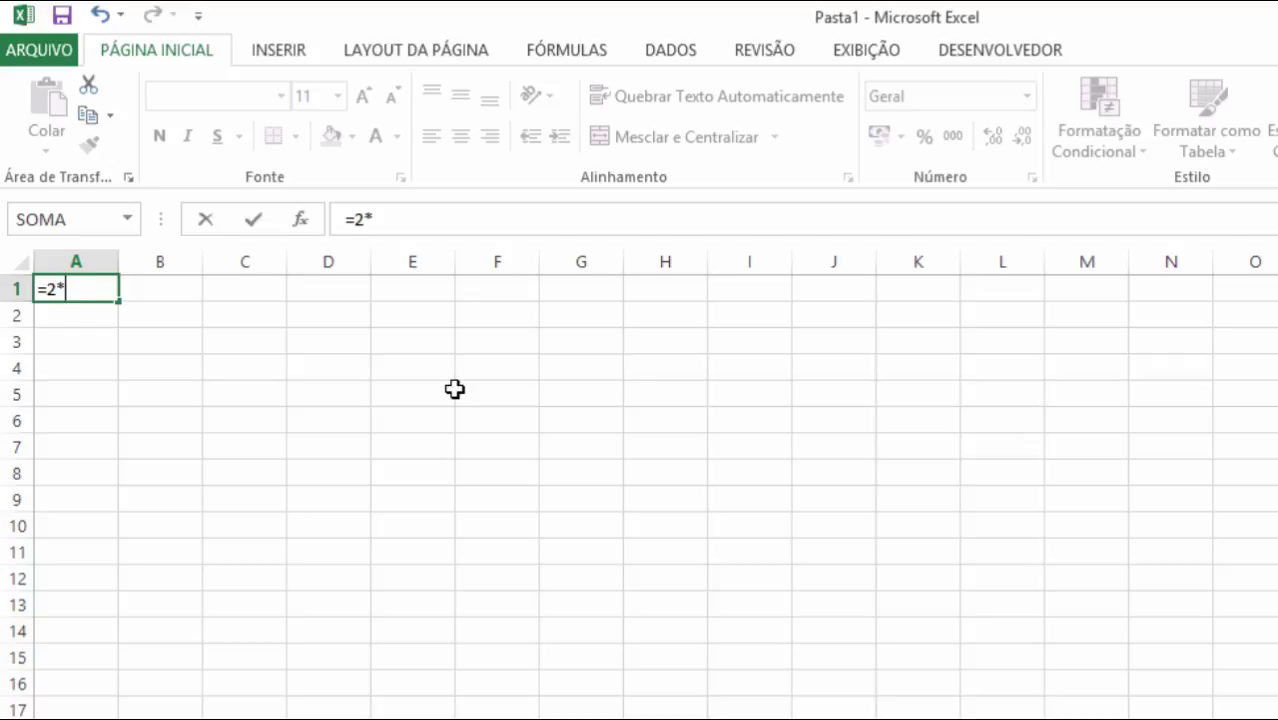
type("6")
key("Return")
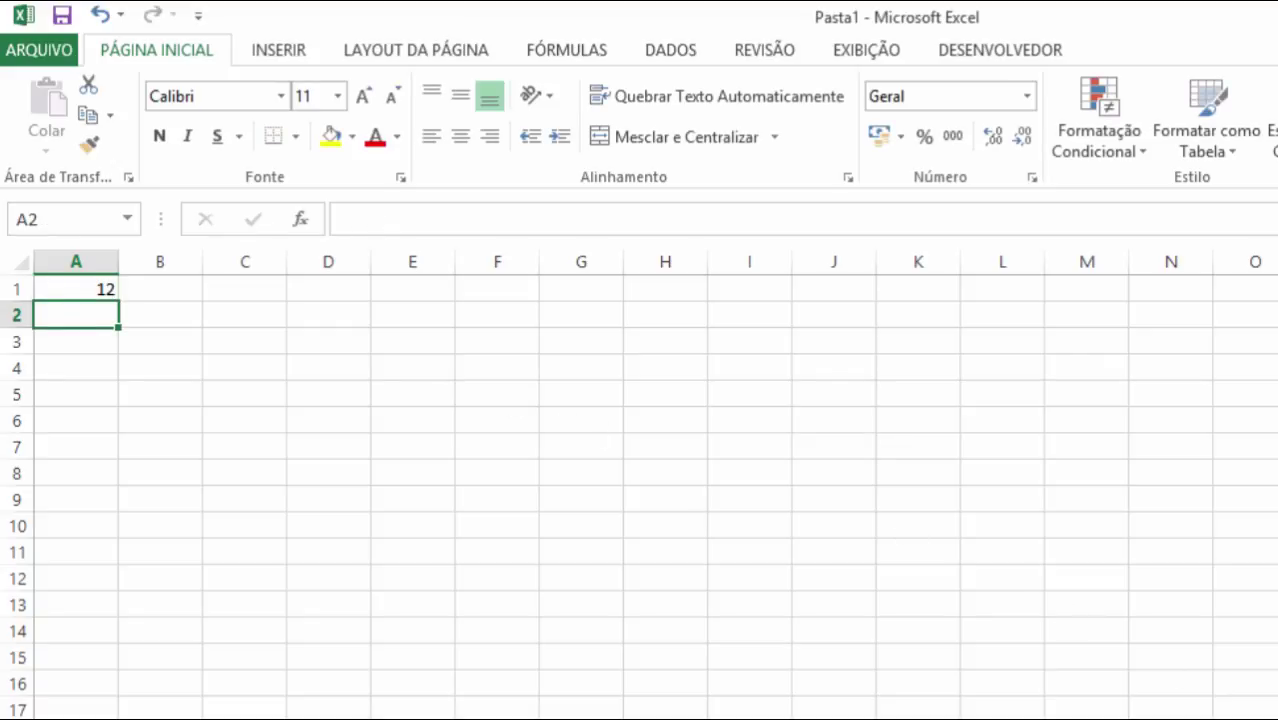
scroll(638, 485, "up", 1)
scroll(638, 485, "up", 1)
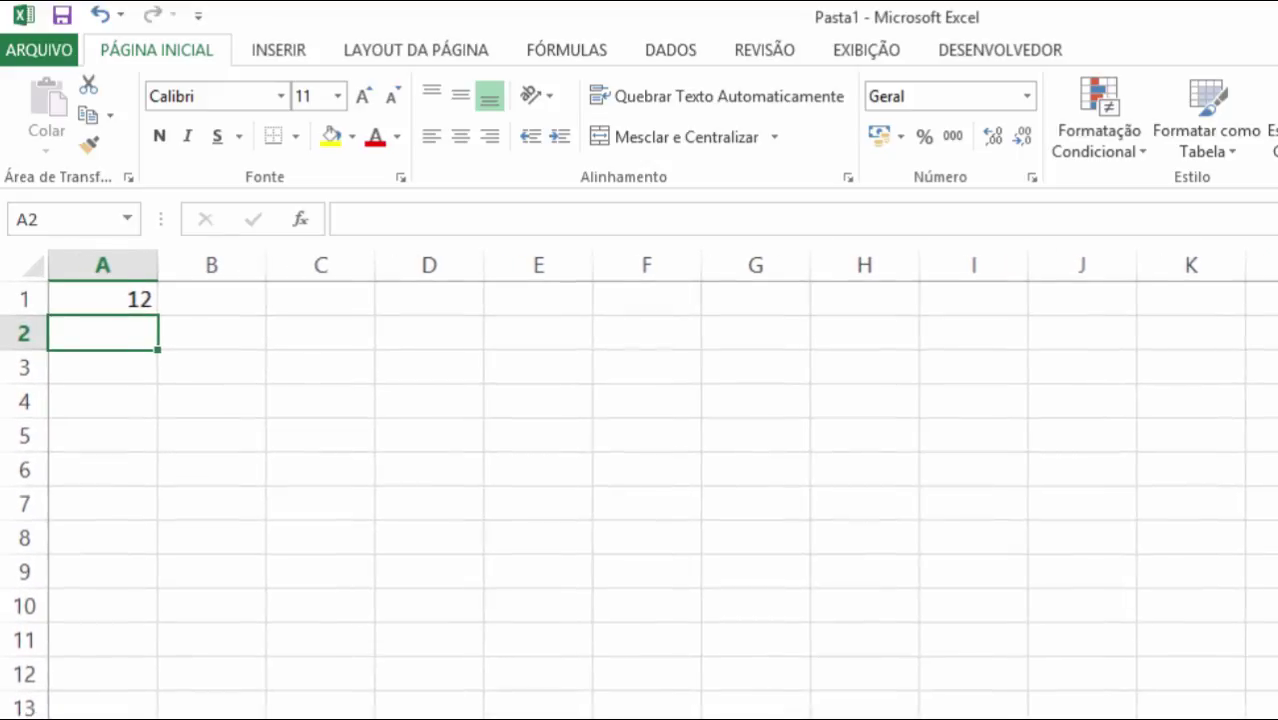
scroll(638, 485, "up", 1)
scroll(638, 485, "up", 1)
scroll(637, 574, "up", 1)
scroll(637, 574, "up", 1)
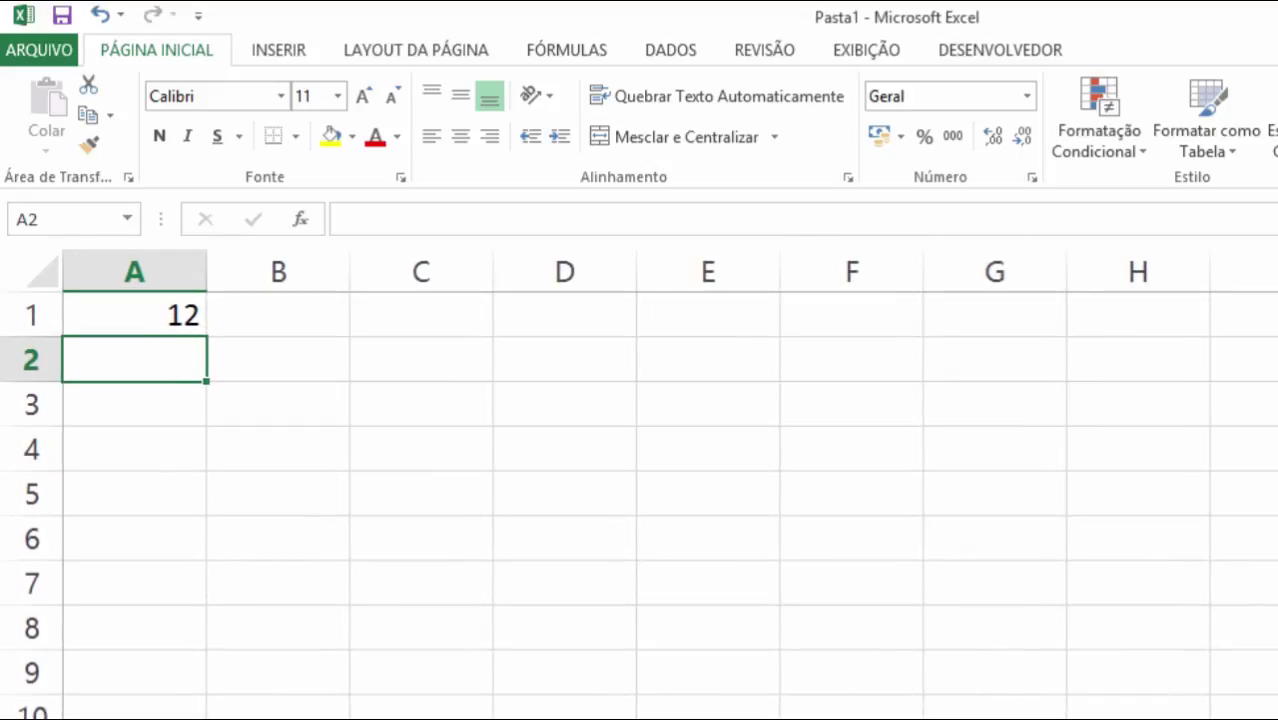
Enter =2*5*7 in cell B1, correcting the stray 8, so it shows 70
left_click(250, 318)
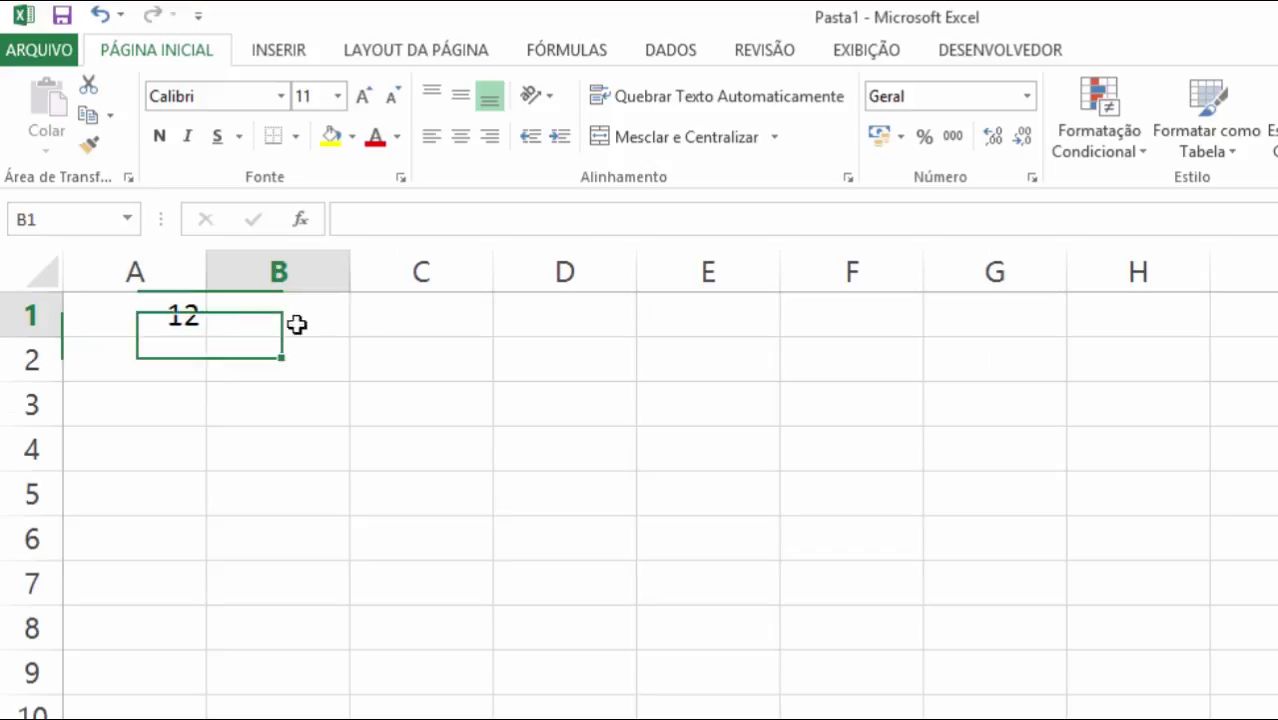
type("2")
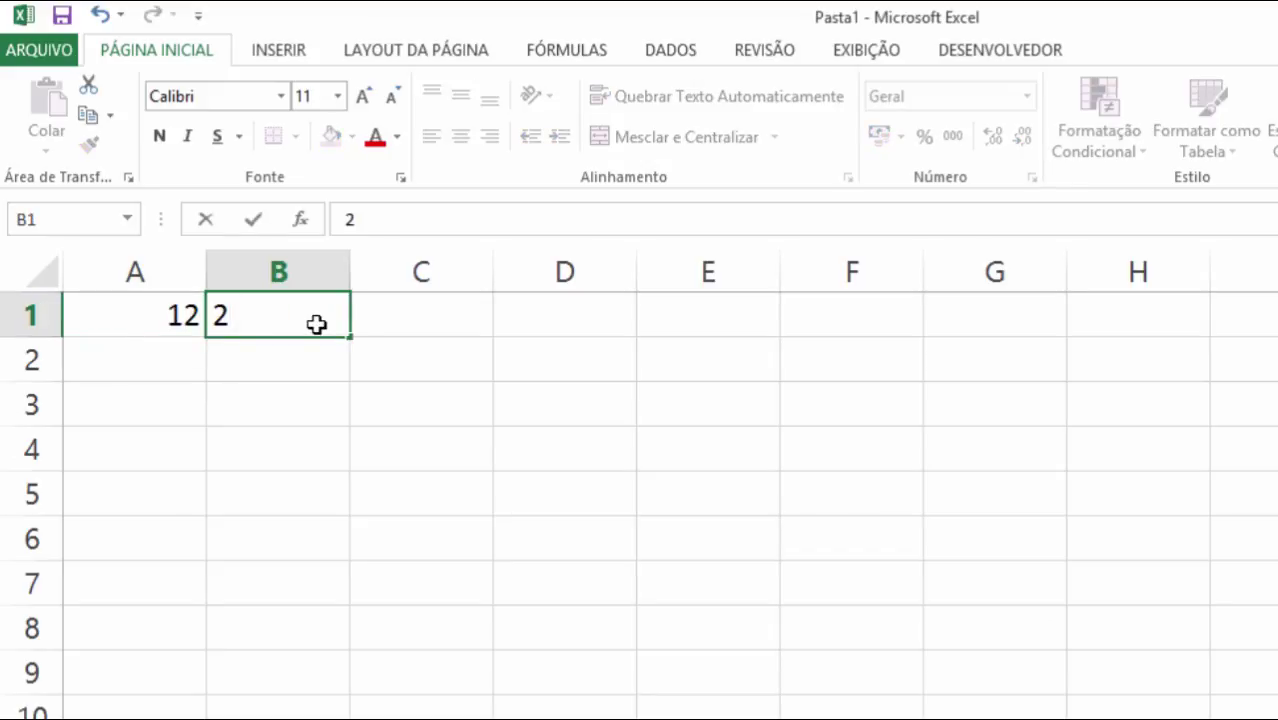
type("*5")
type("*")
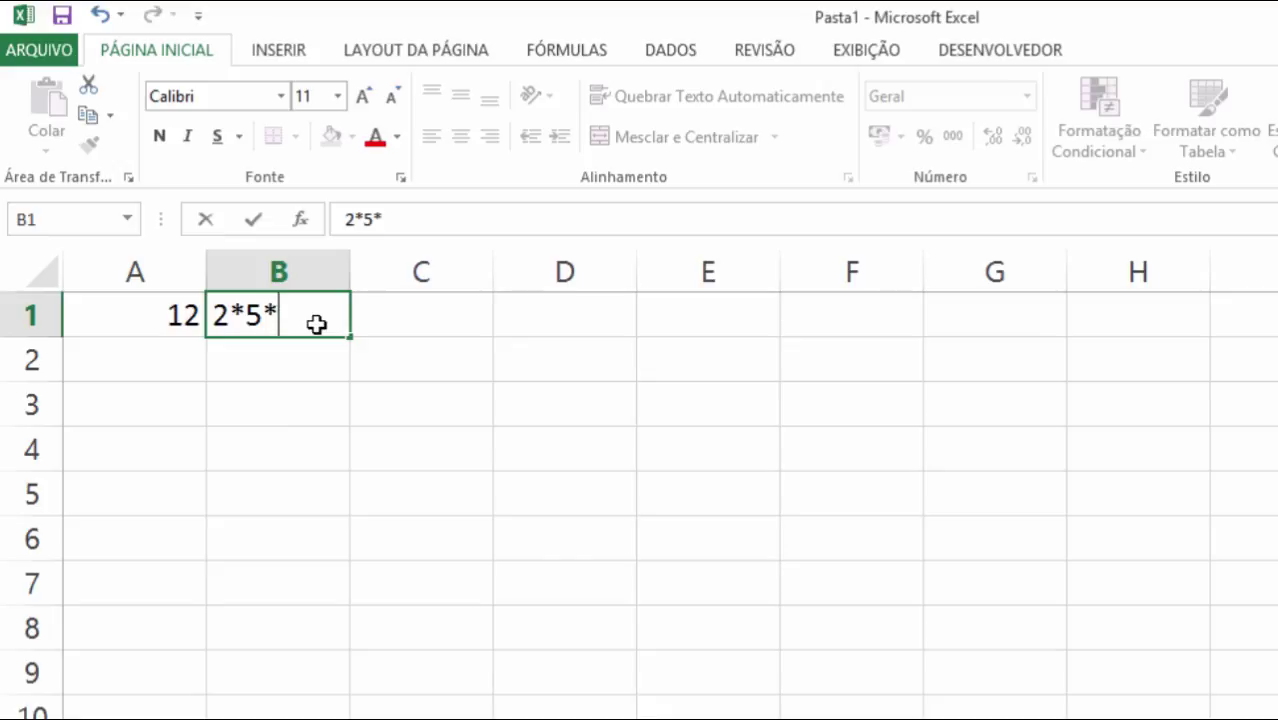
key("Left")
key("Right")
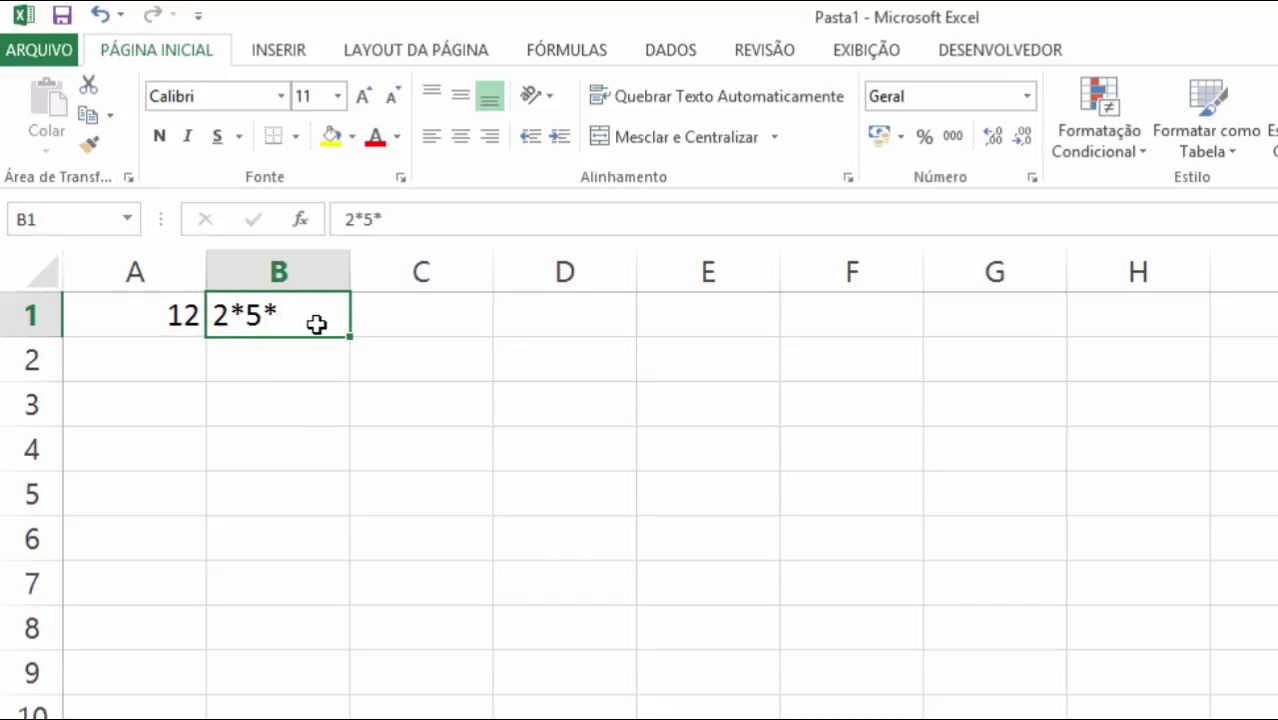
type("=2")
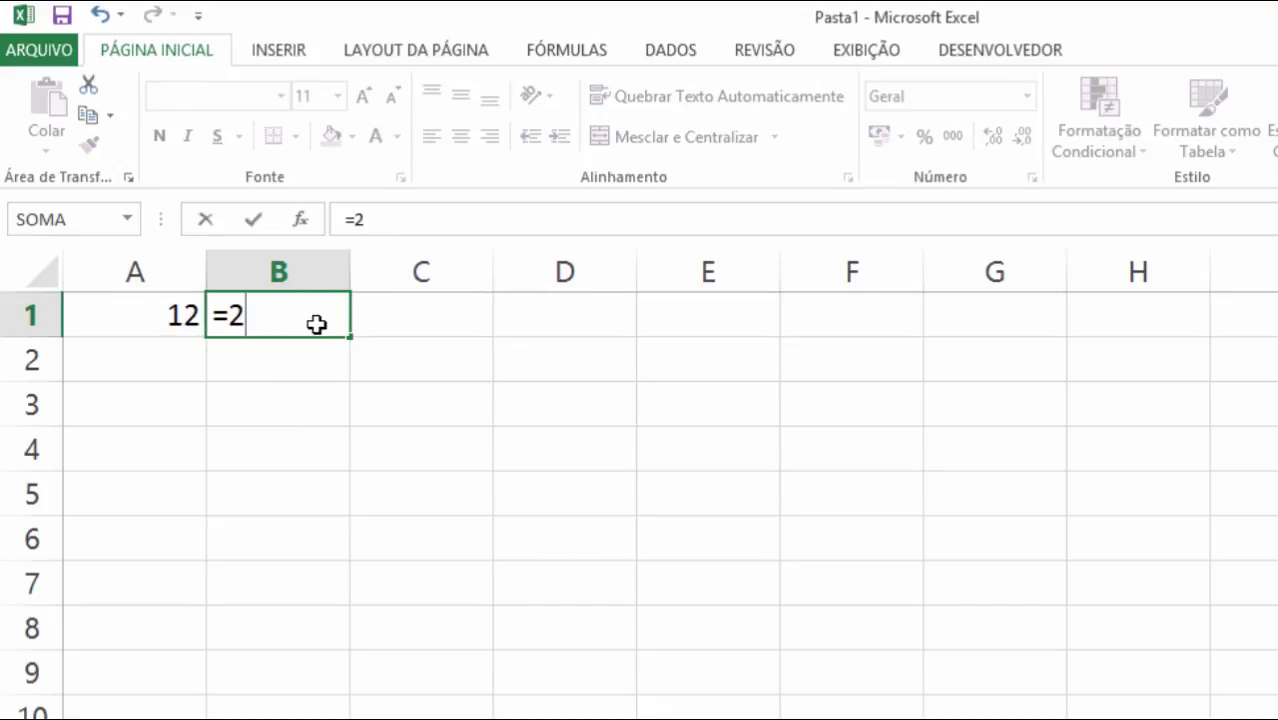
type("*")
type("58")
key("BackSpace")
type("*7")
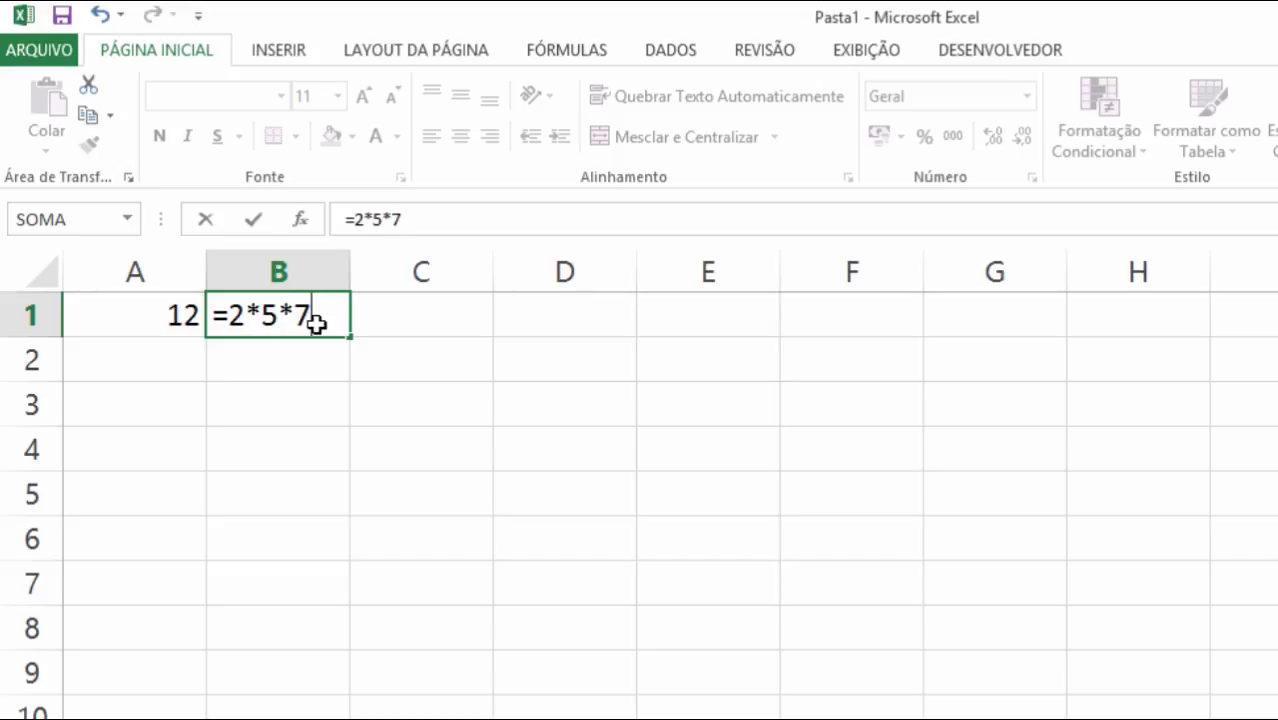
key("Return")
Inspect the formulas in A1 and B1 without changing them
left_click(316, 320)
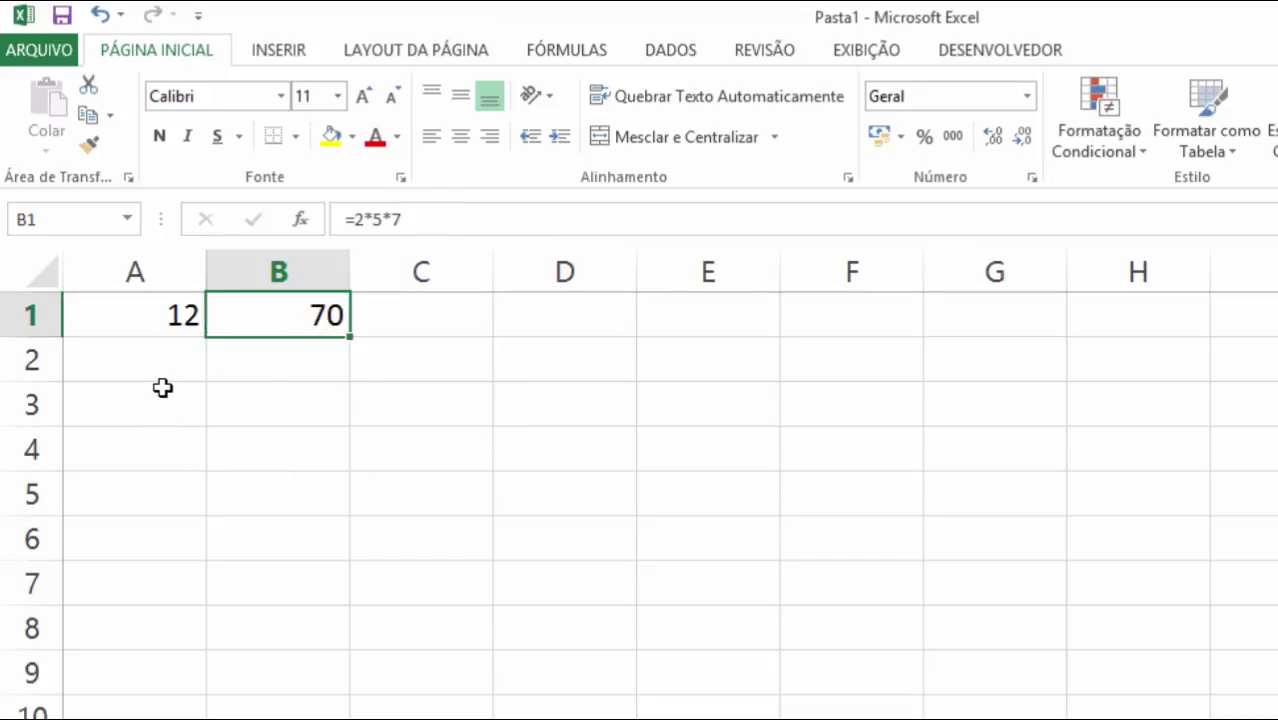
left_click(169, 317)
double_click(169, 317)
key("Escape")
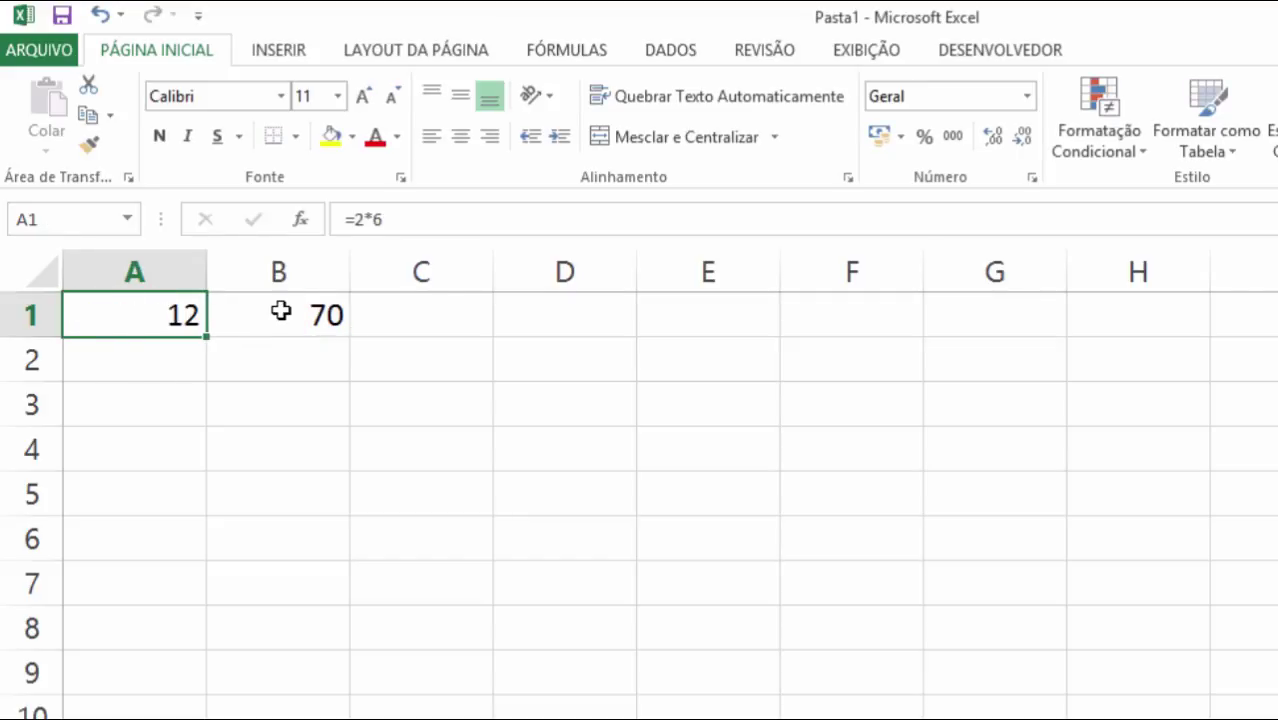
left_click(282, 315)
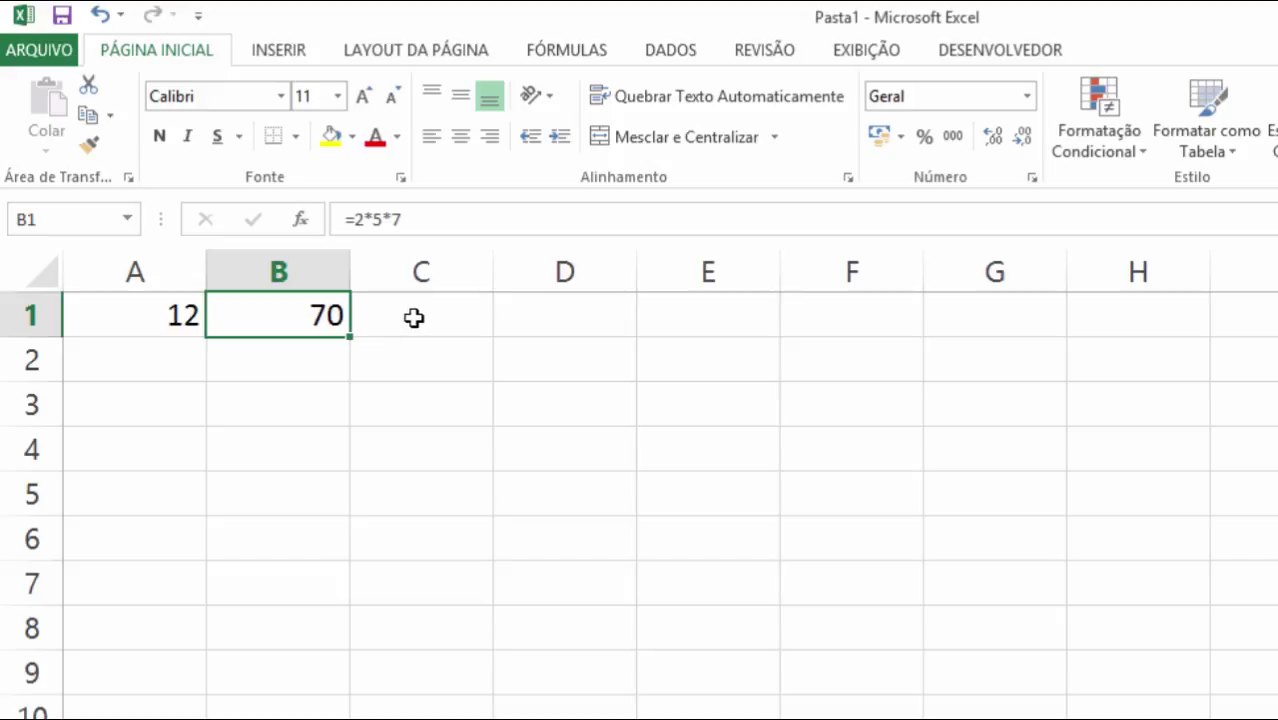
Enter the number 6 in A2 and 90 in B2
left_click(160, 322)
left_click(268, 320)
left_click(170, 368)
type("6")
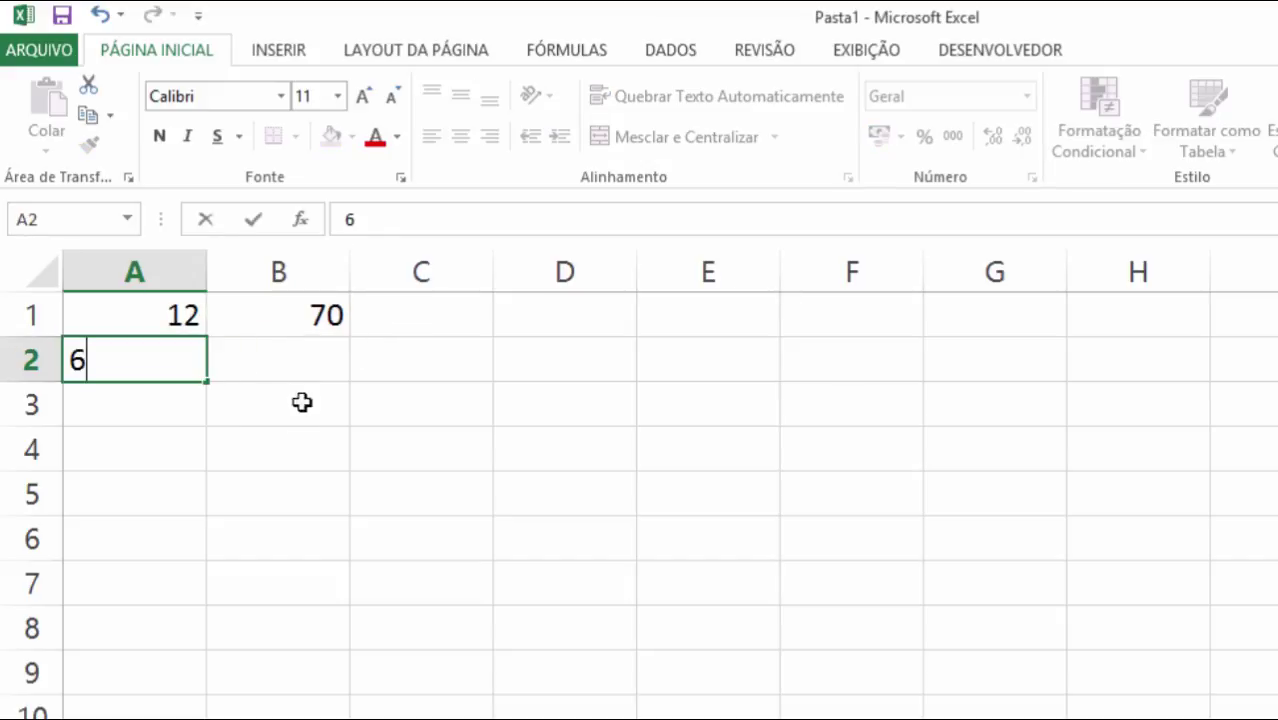
left_click(305, 360)
type("90")
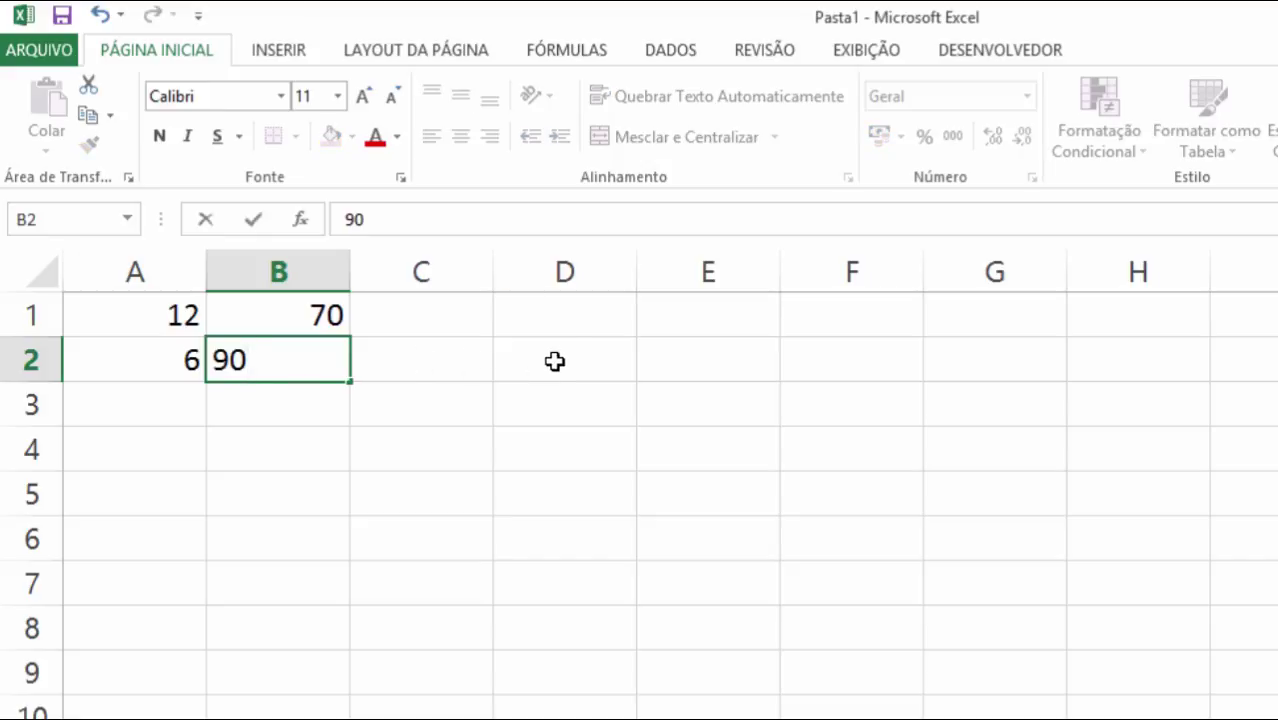
left_click(565, 357)
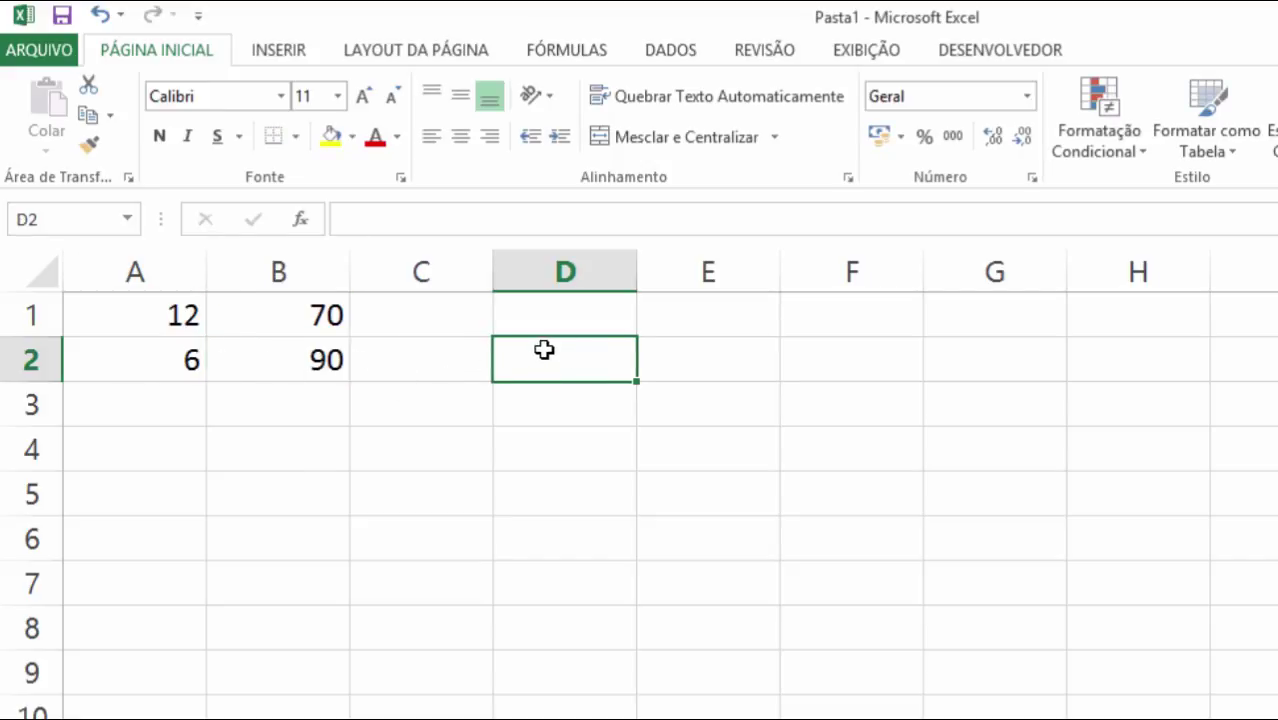
Build the formula =A2*B2*B1 in D2 using cell references, giving 37800
type("=")
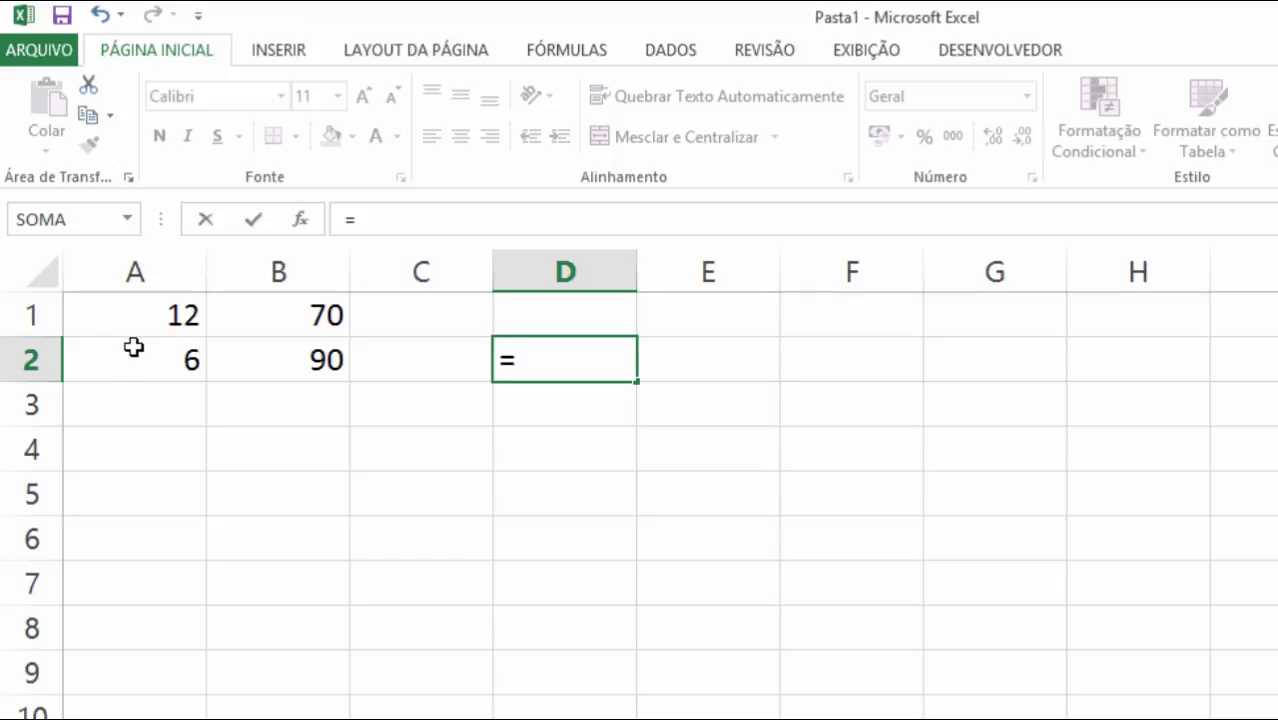
left_click(141, 362)
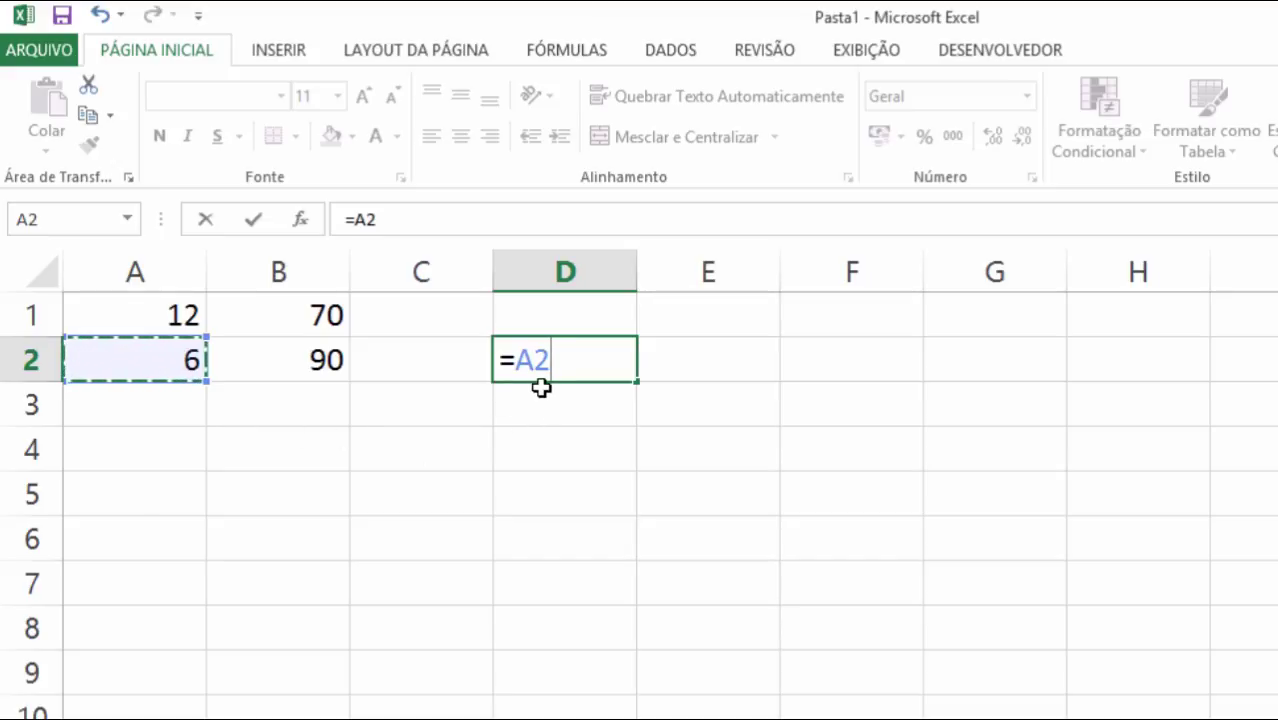
type("*")
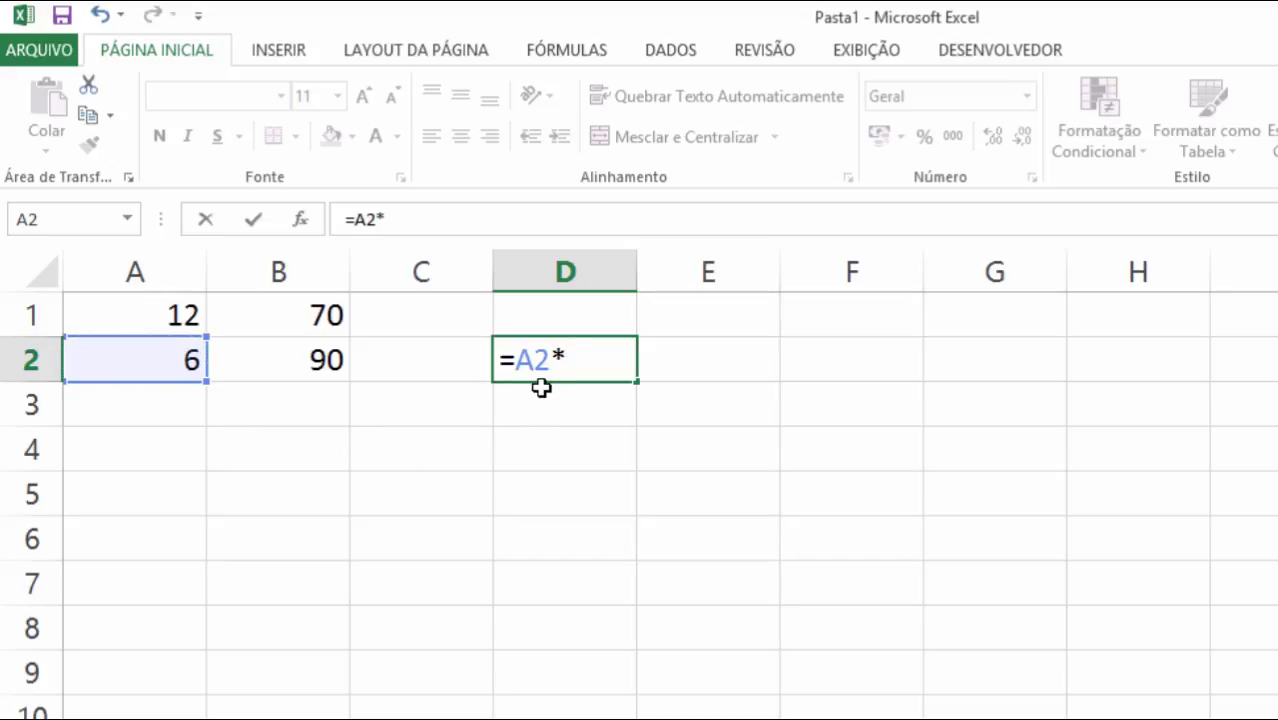
type("3")
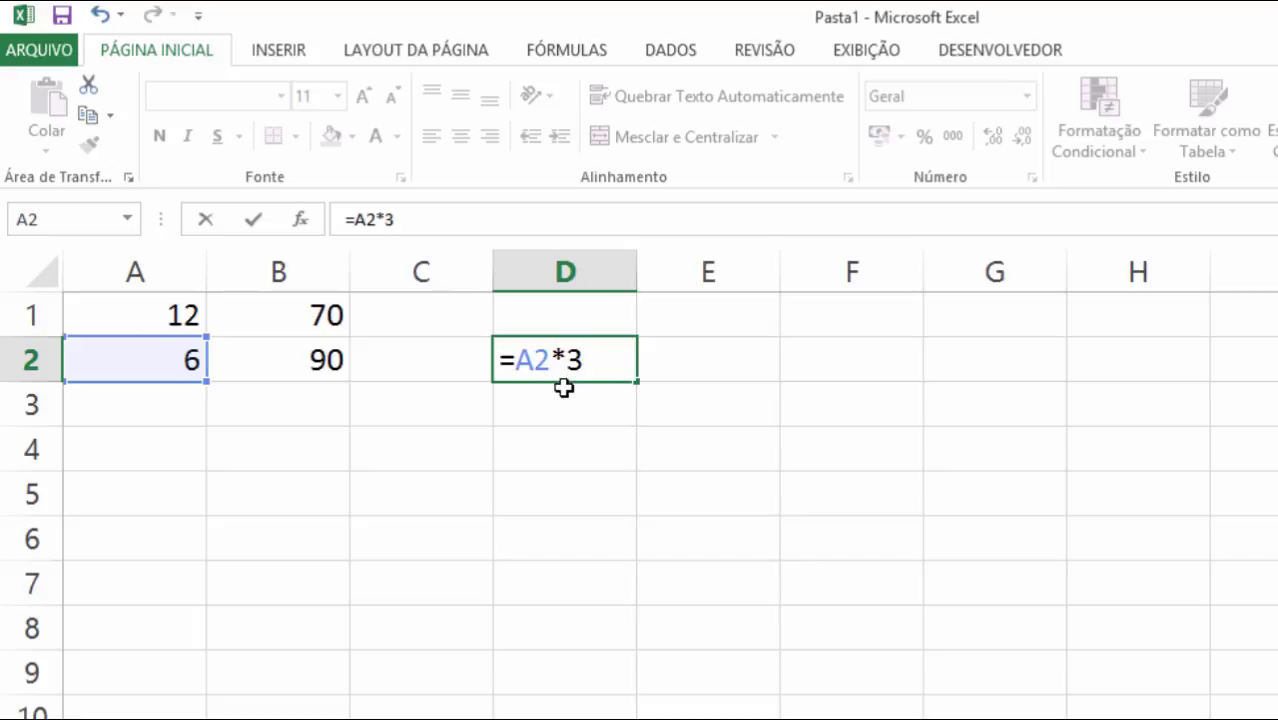
key("BackSpace")
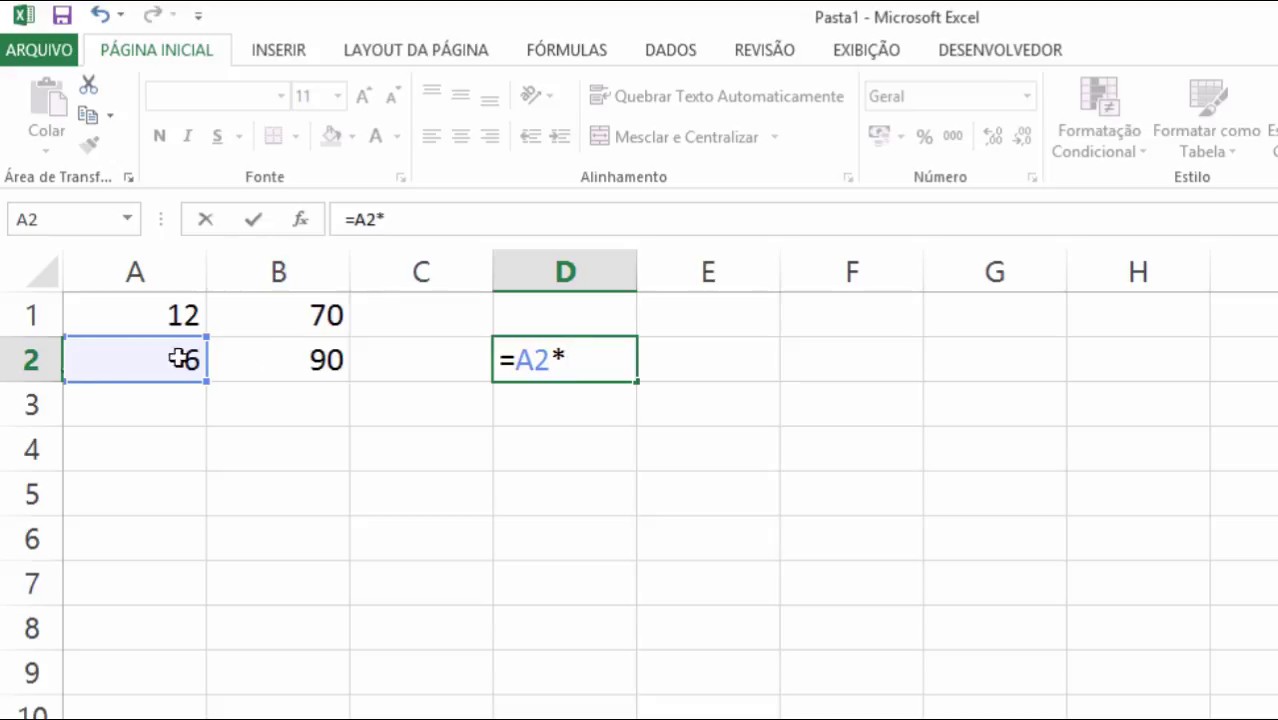
left_click(297, 357)
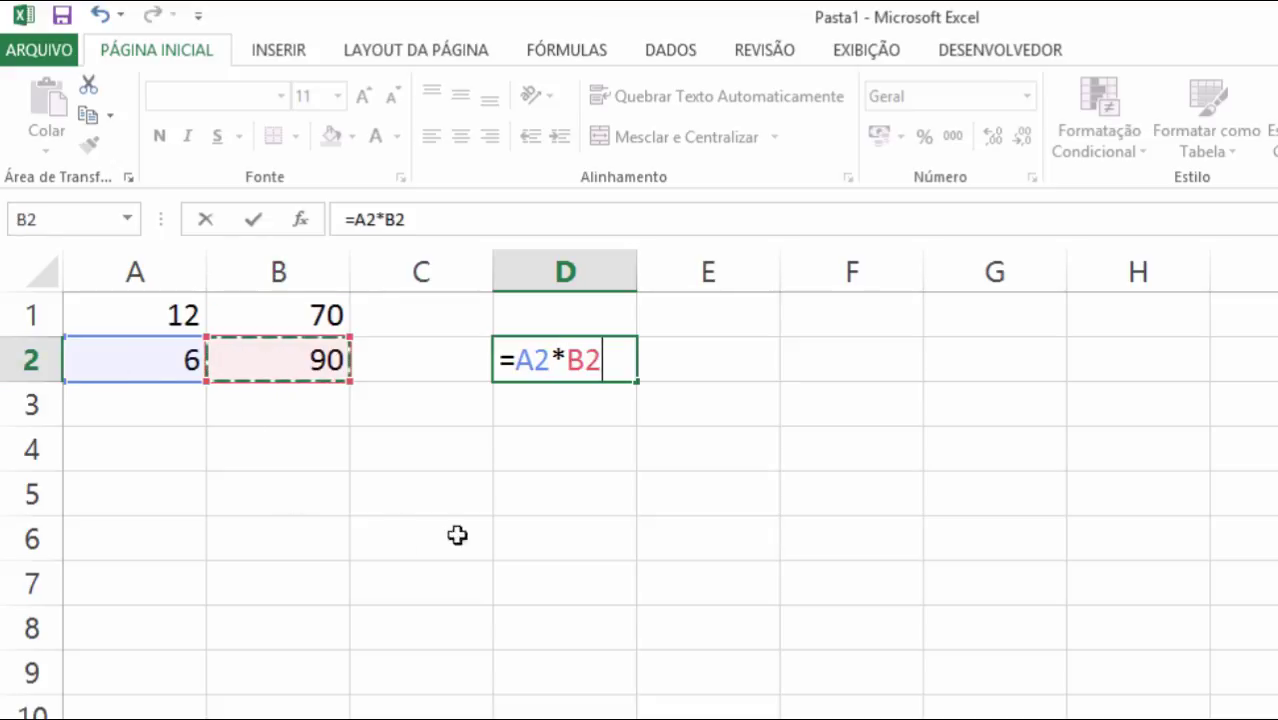
double_click(576, 360)
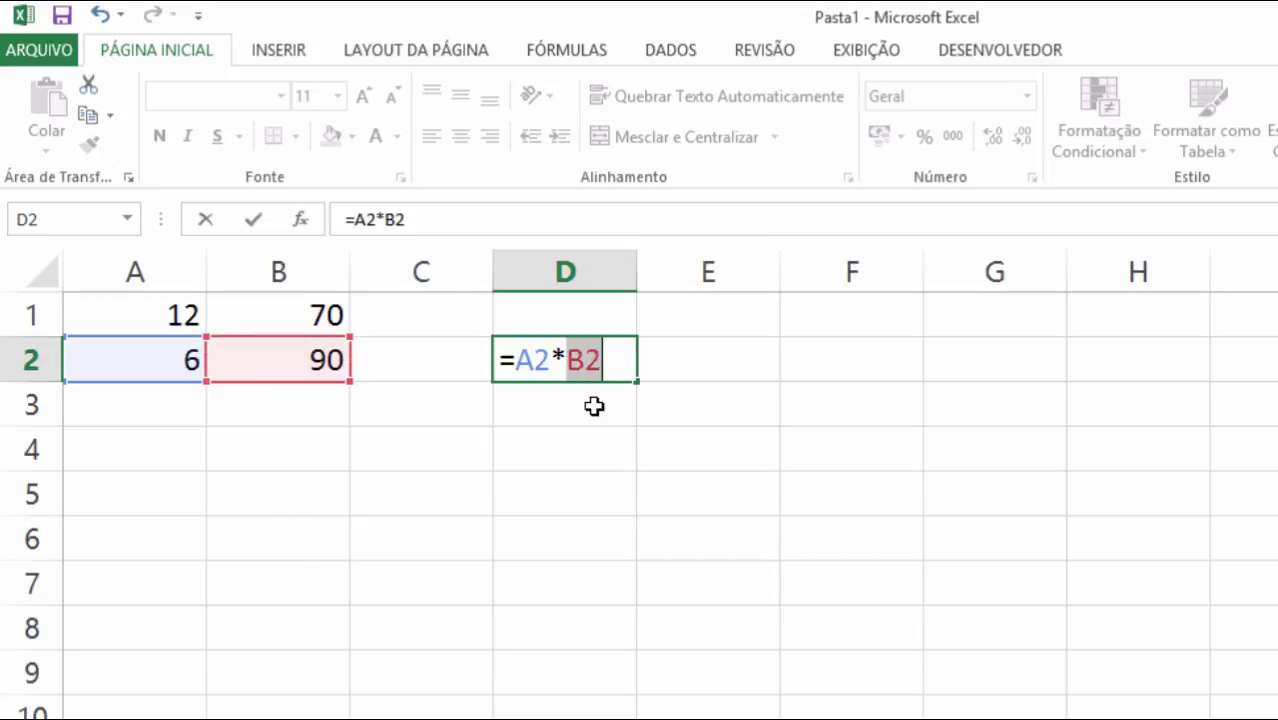
left_click(609, 362)
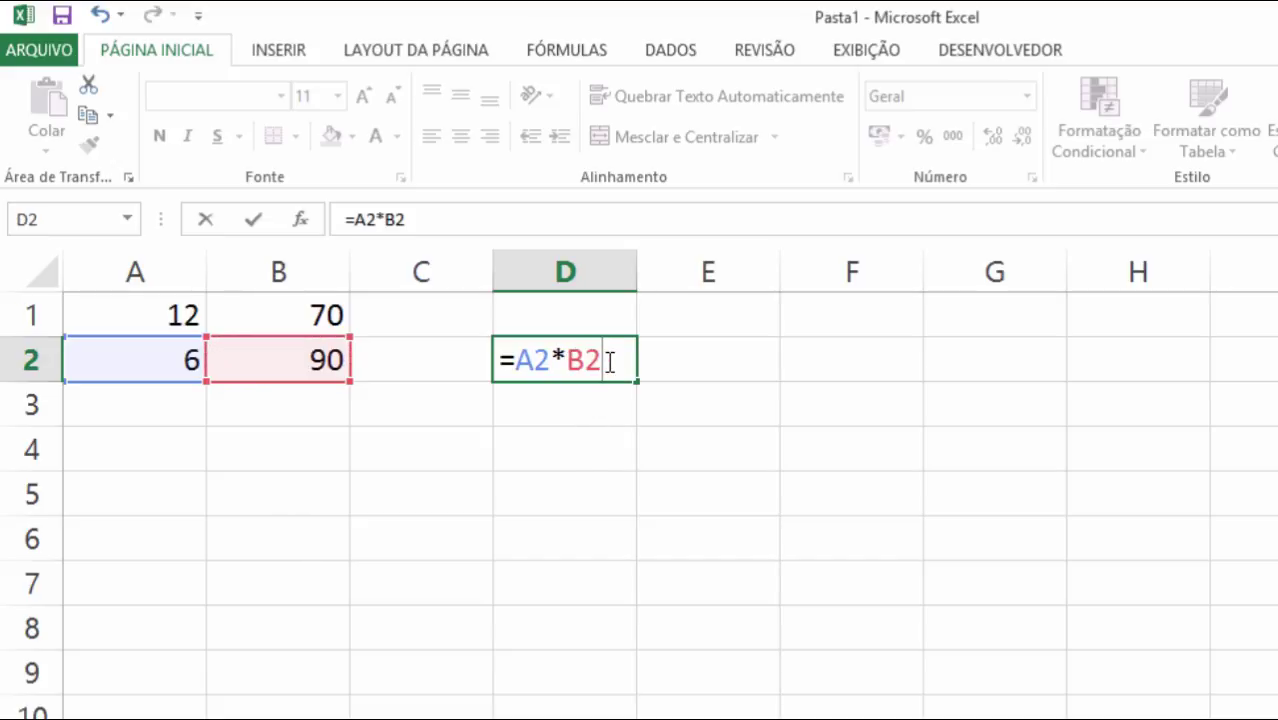
type("*")
type("b")
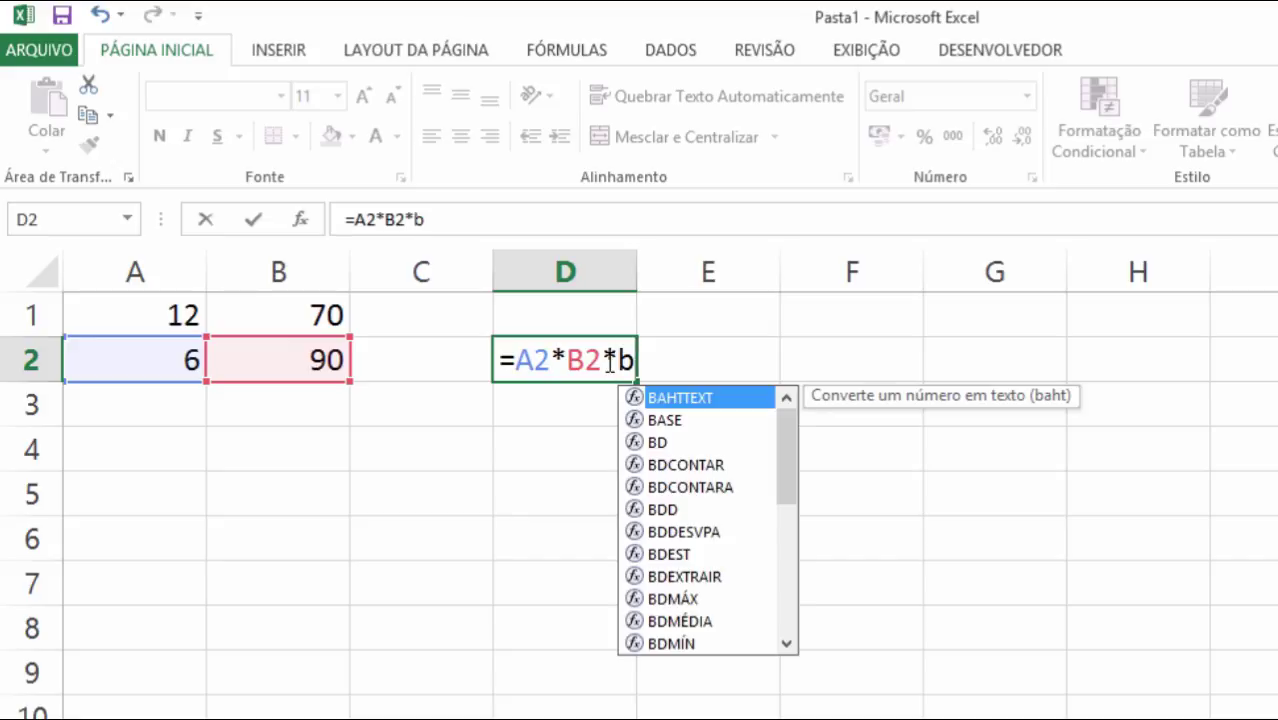
type("2")
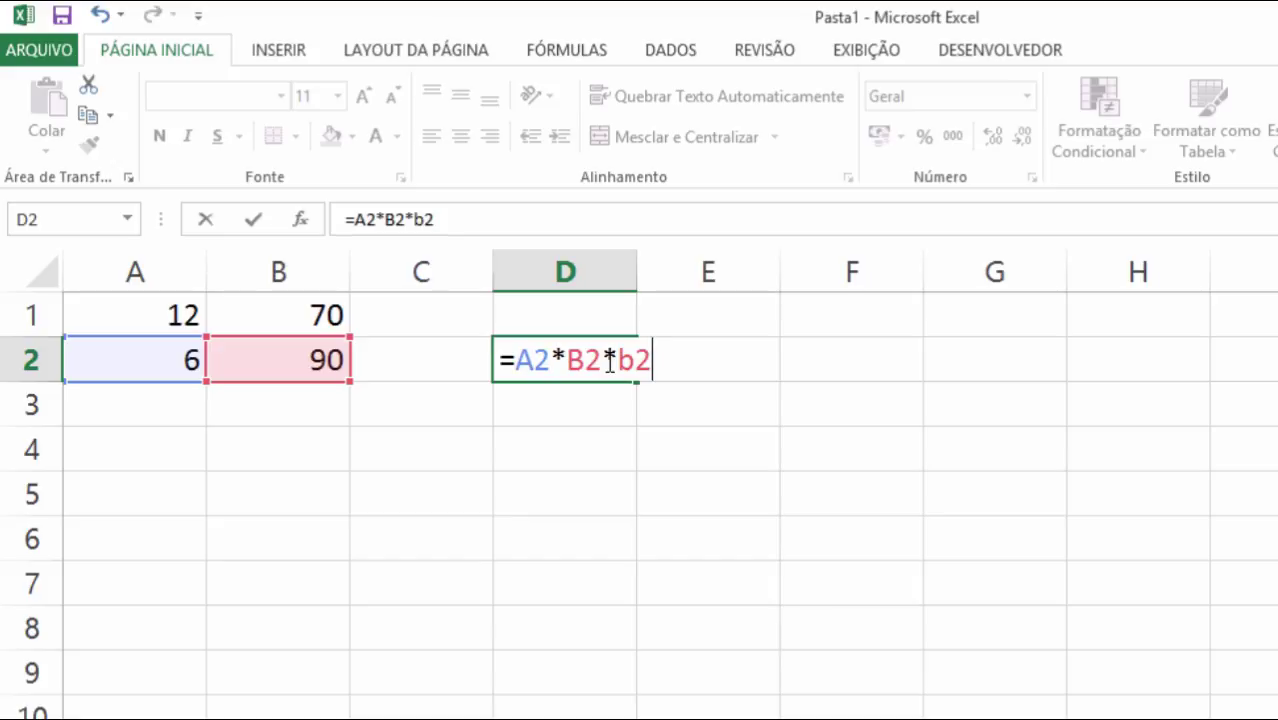
key("BackSpace")
type("1")
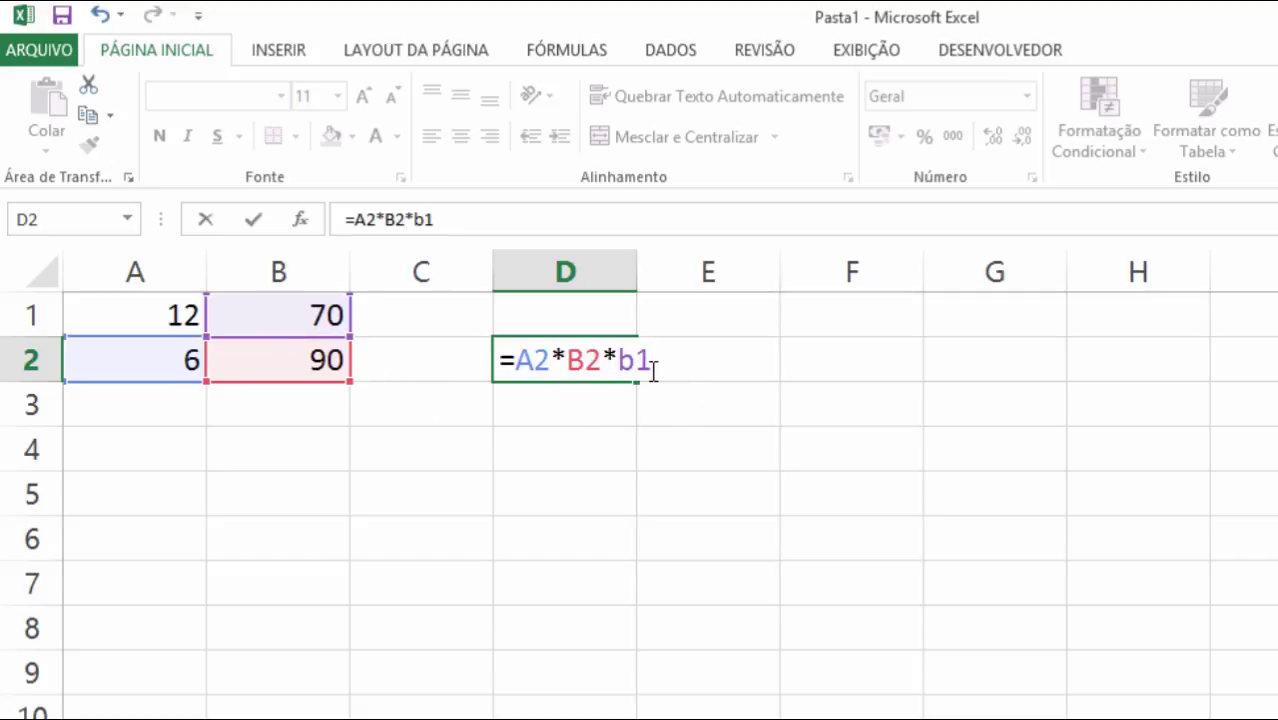
key("Return")
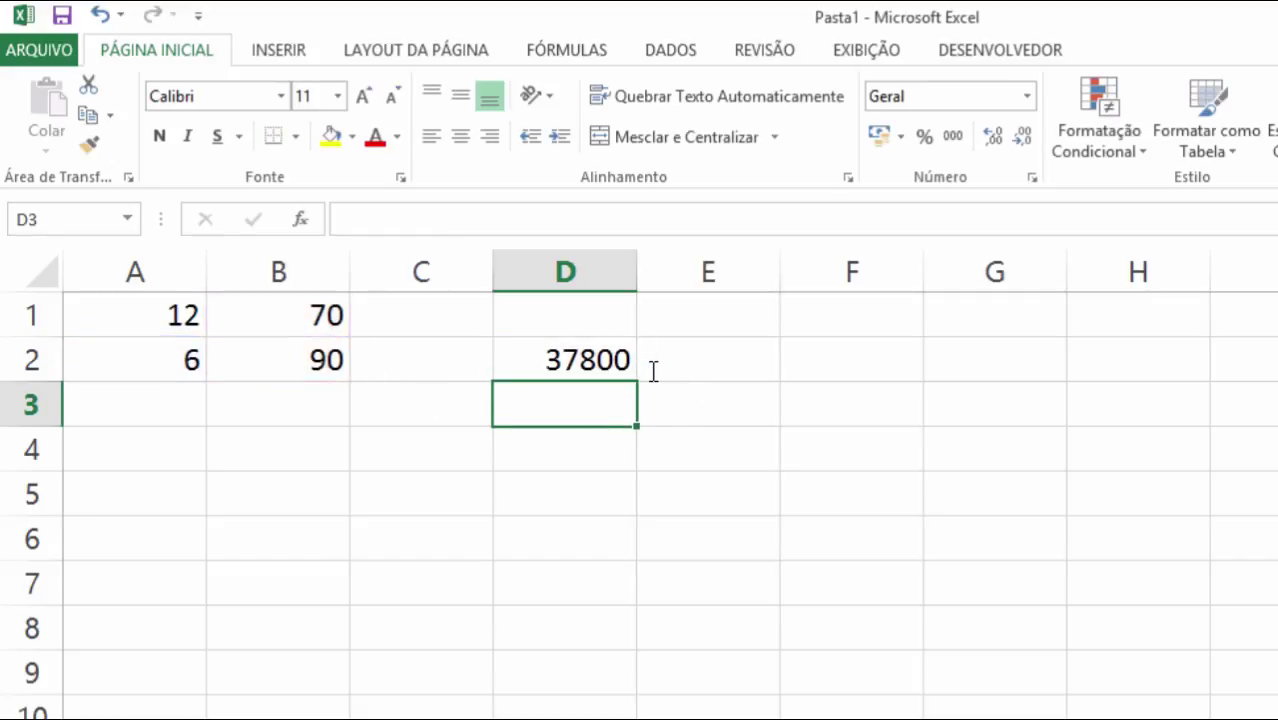
Enter =A2*B2 in D3 by clicking A2 and B2, giving 540
type("=")
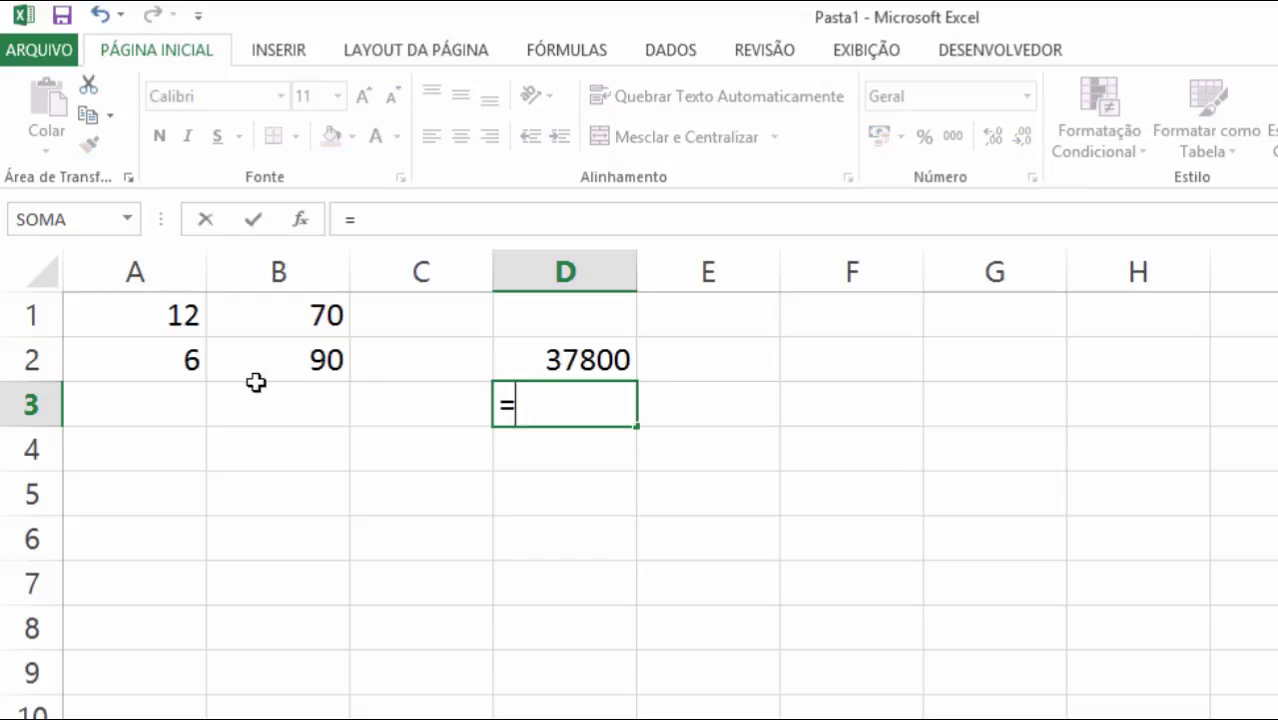
left_click(163, 361)
type("*")
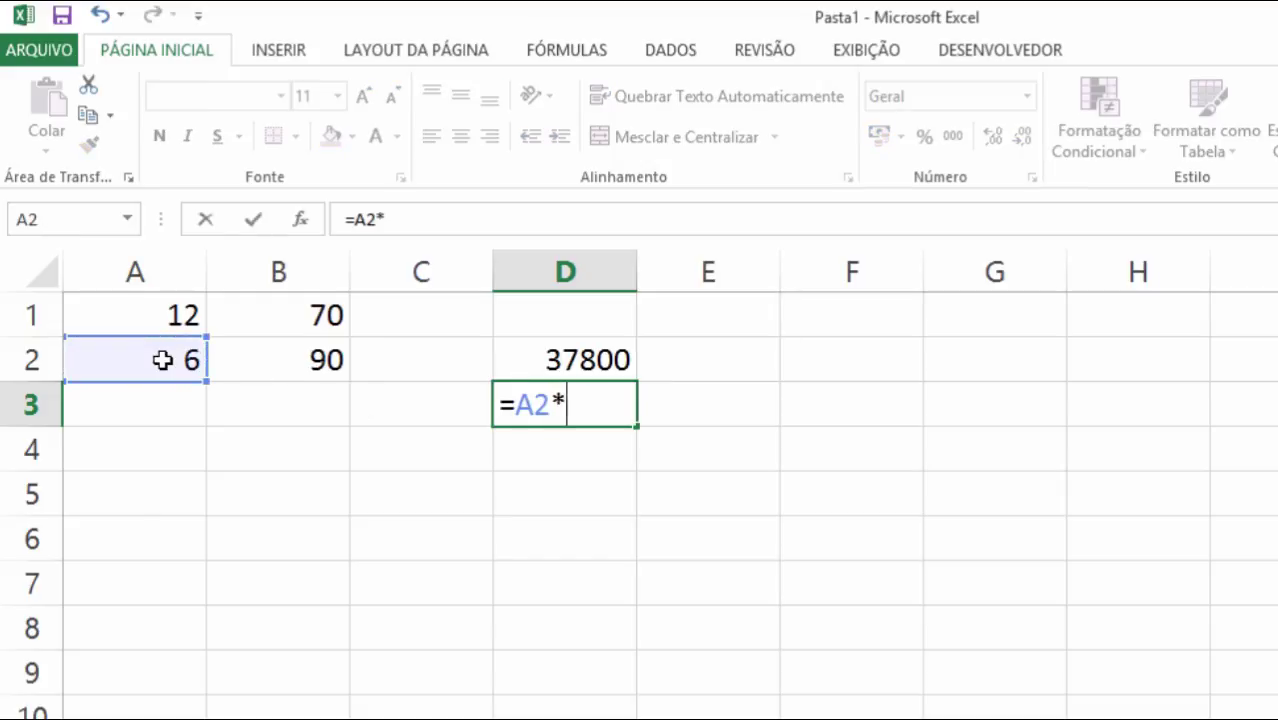
left_click(255, 360)
key("Return")
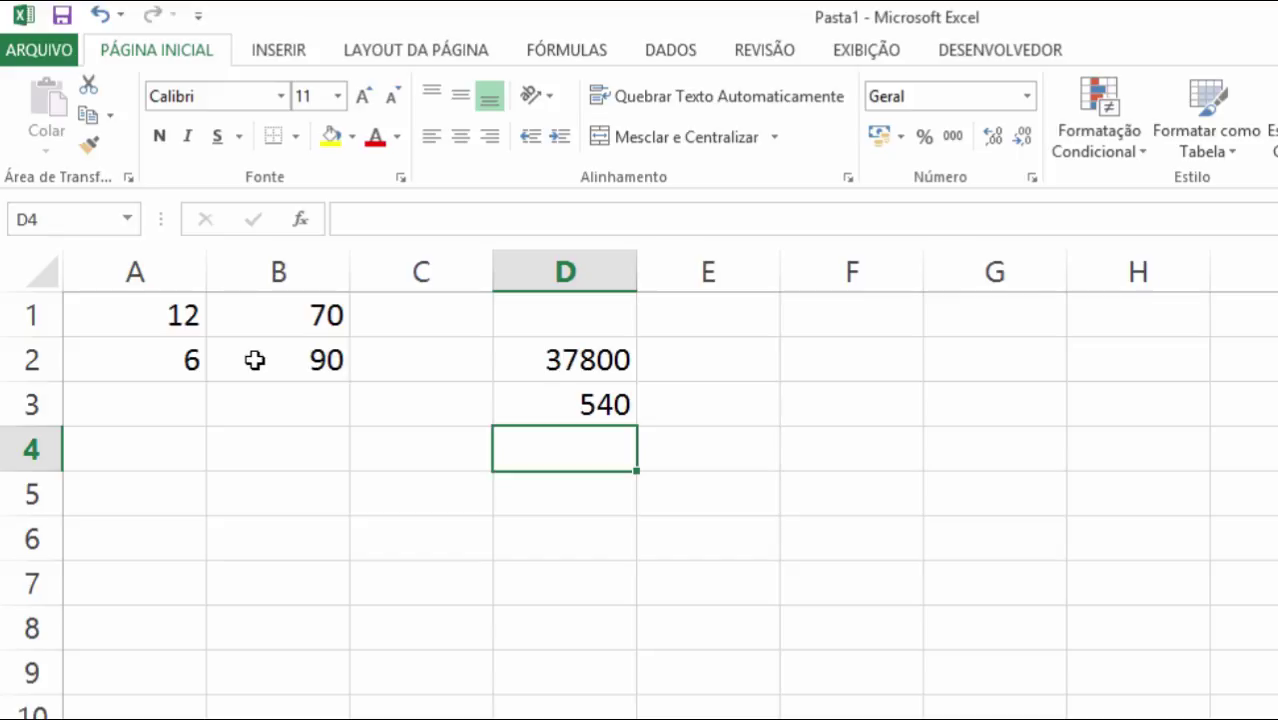
Enter =MULT(A2;B2) in D4, giving 540
type("=")
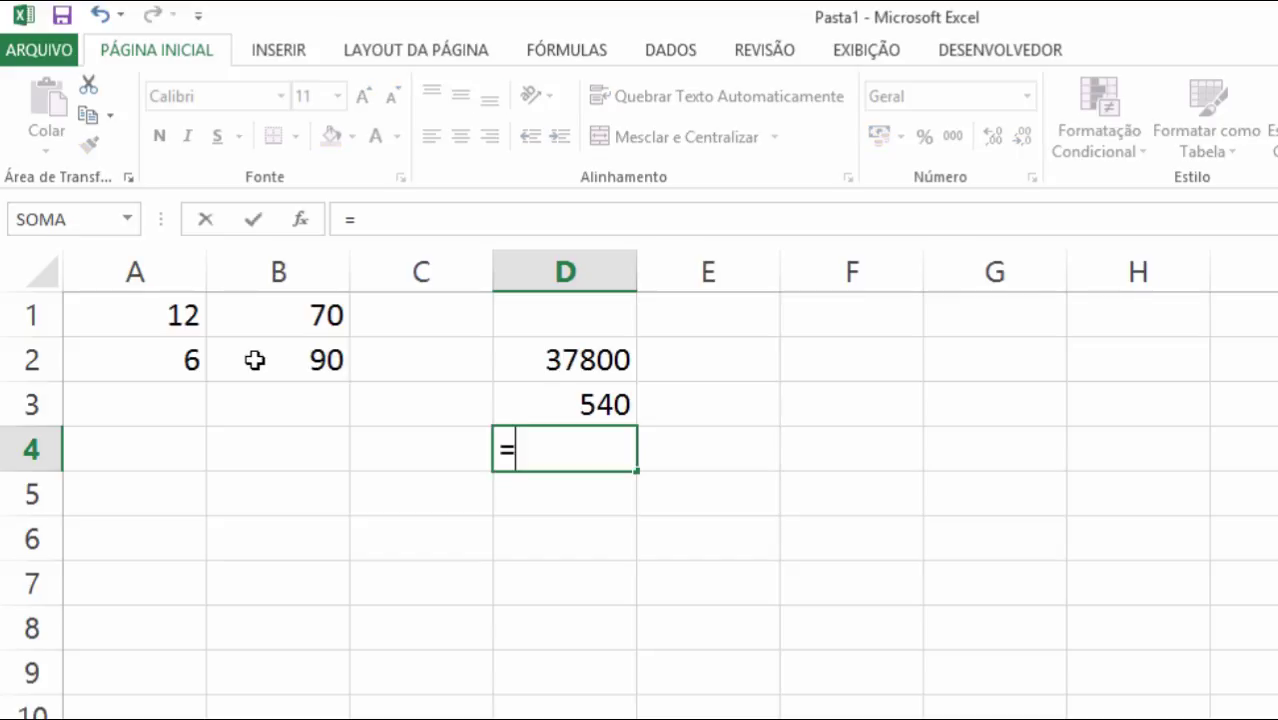
type("m")
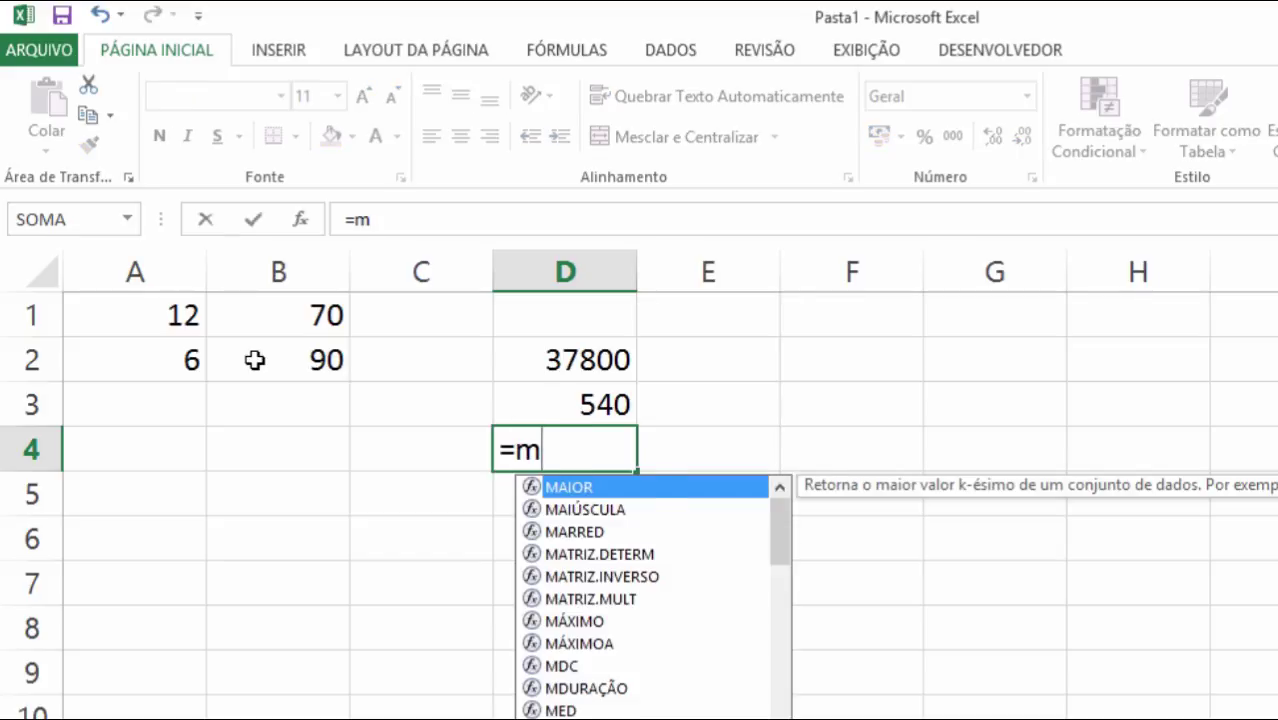
type("ul")
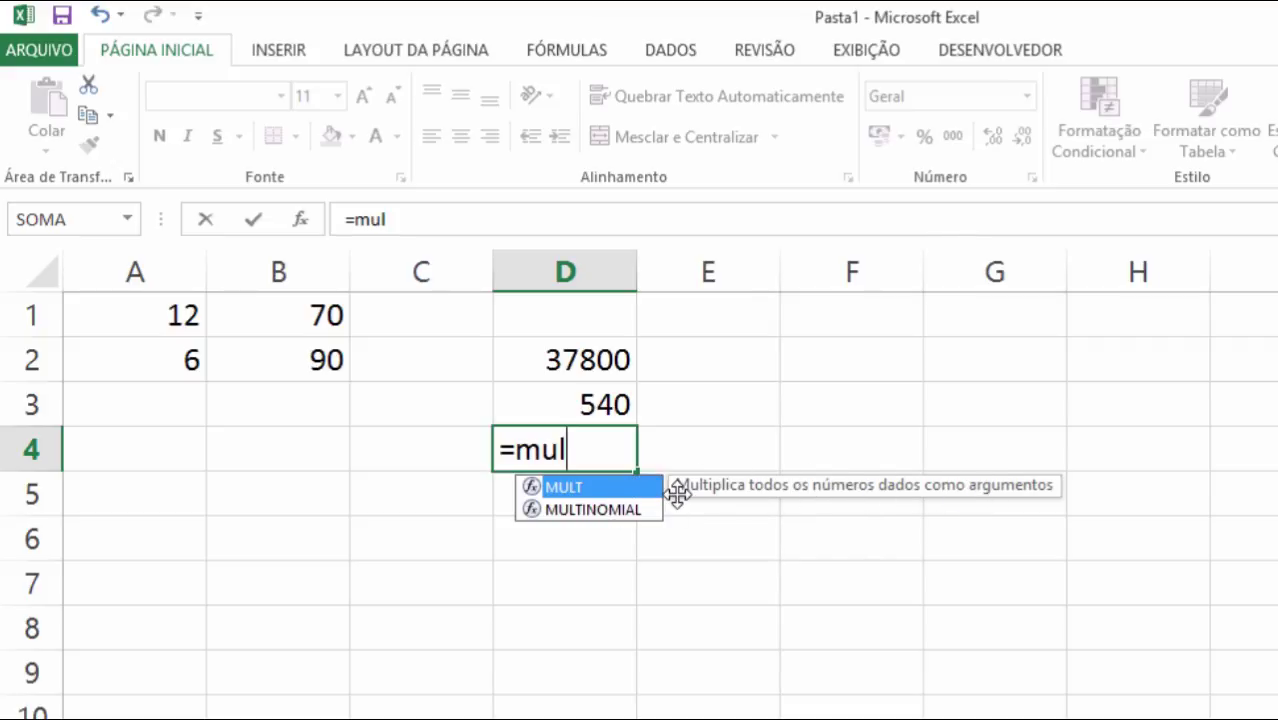
double_click(596, 487)
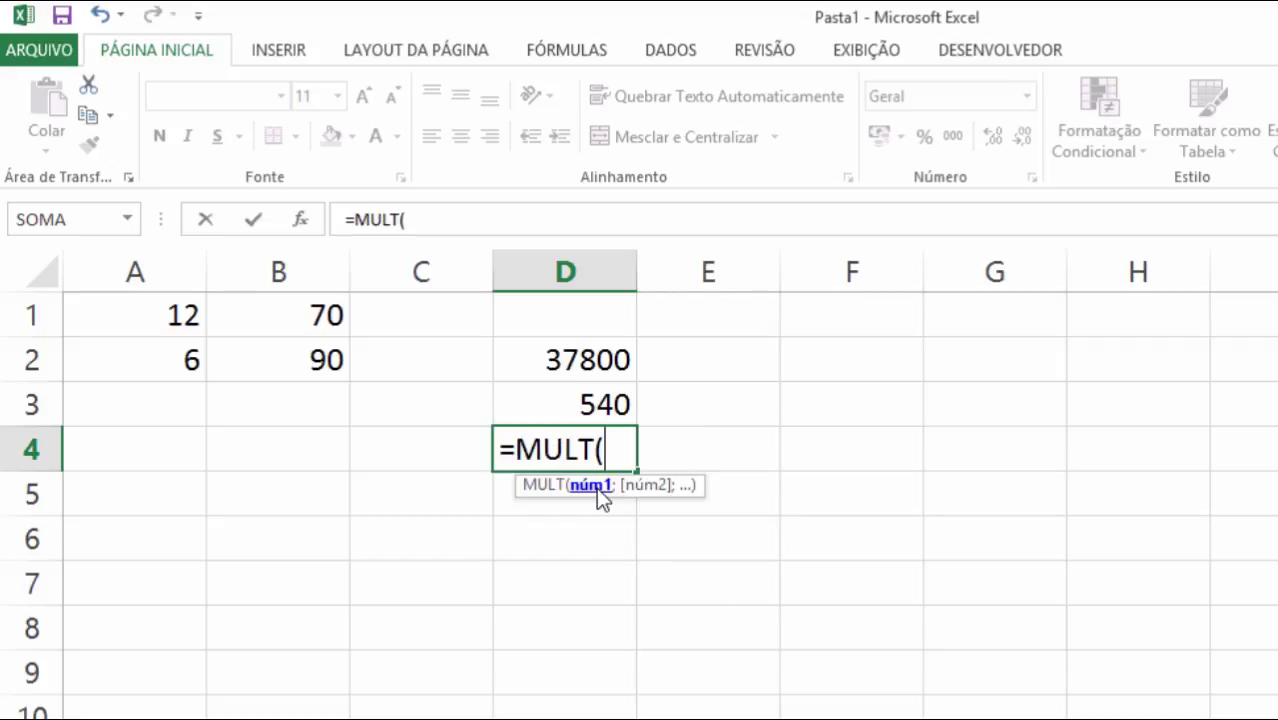
left_click(137, 359)
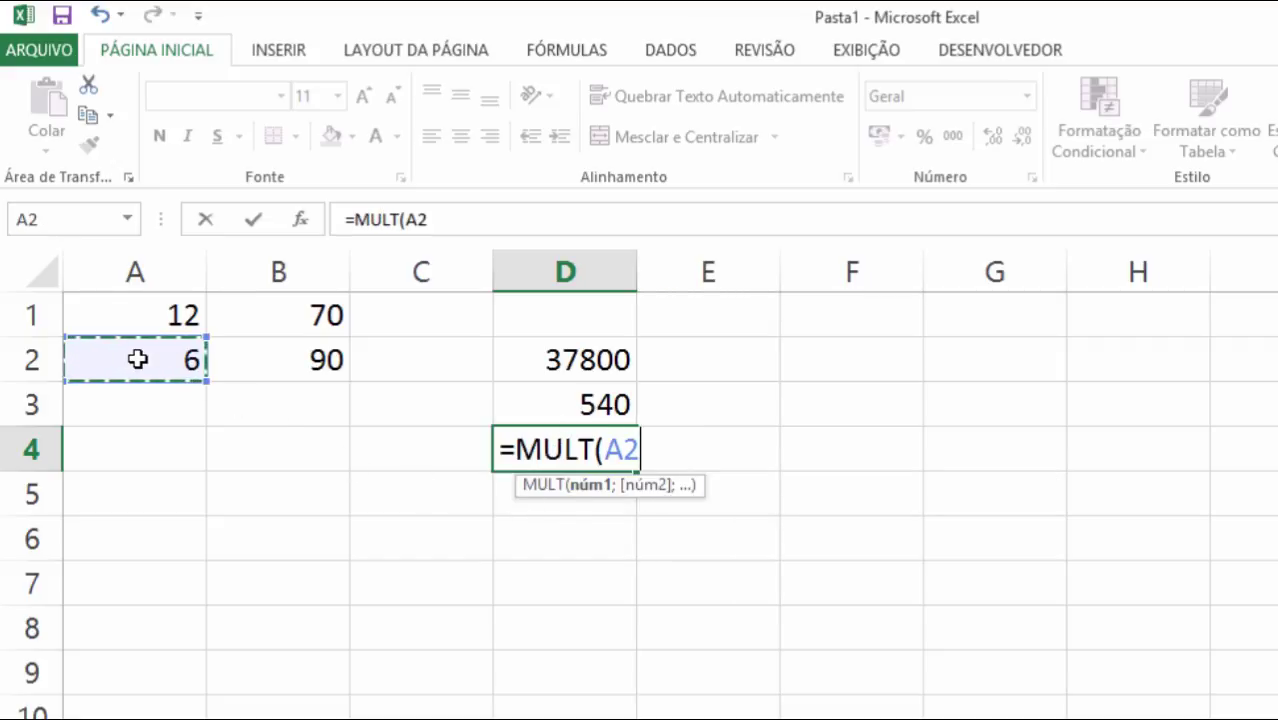
type(";")
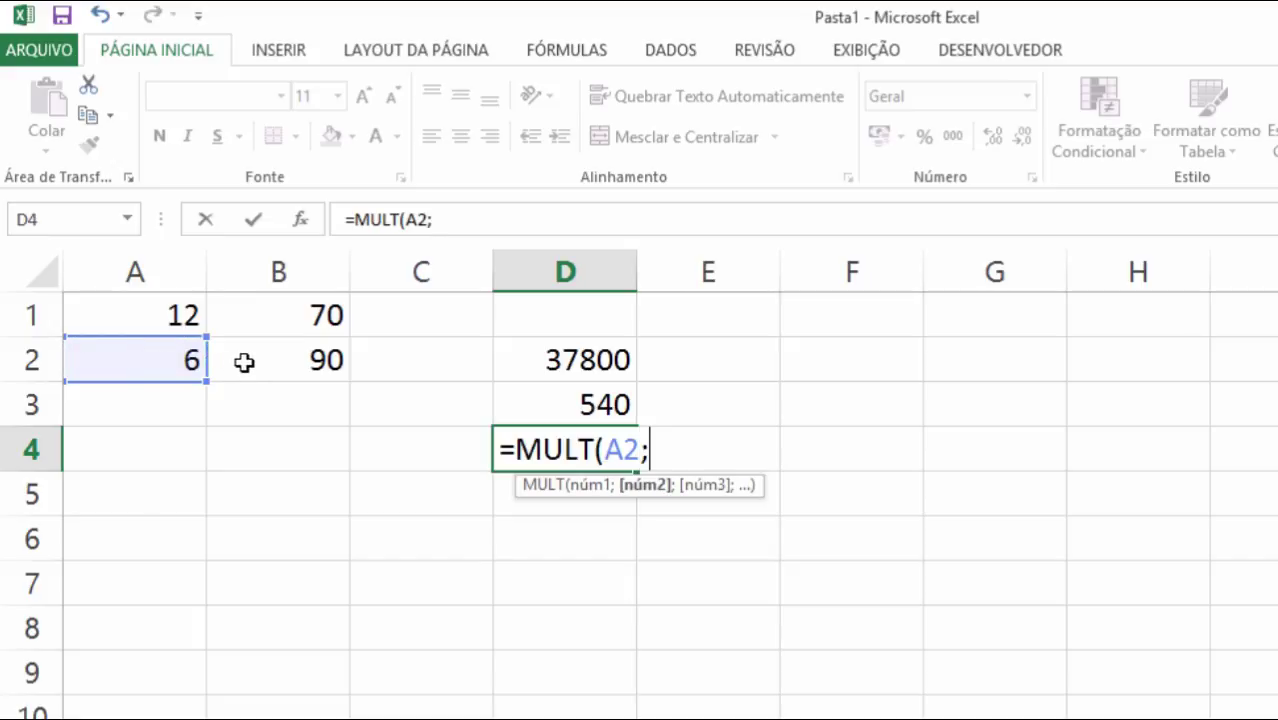
left_click(245, 359)
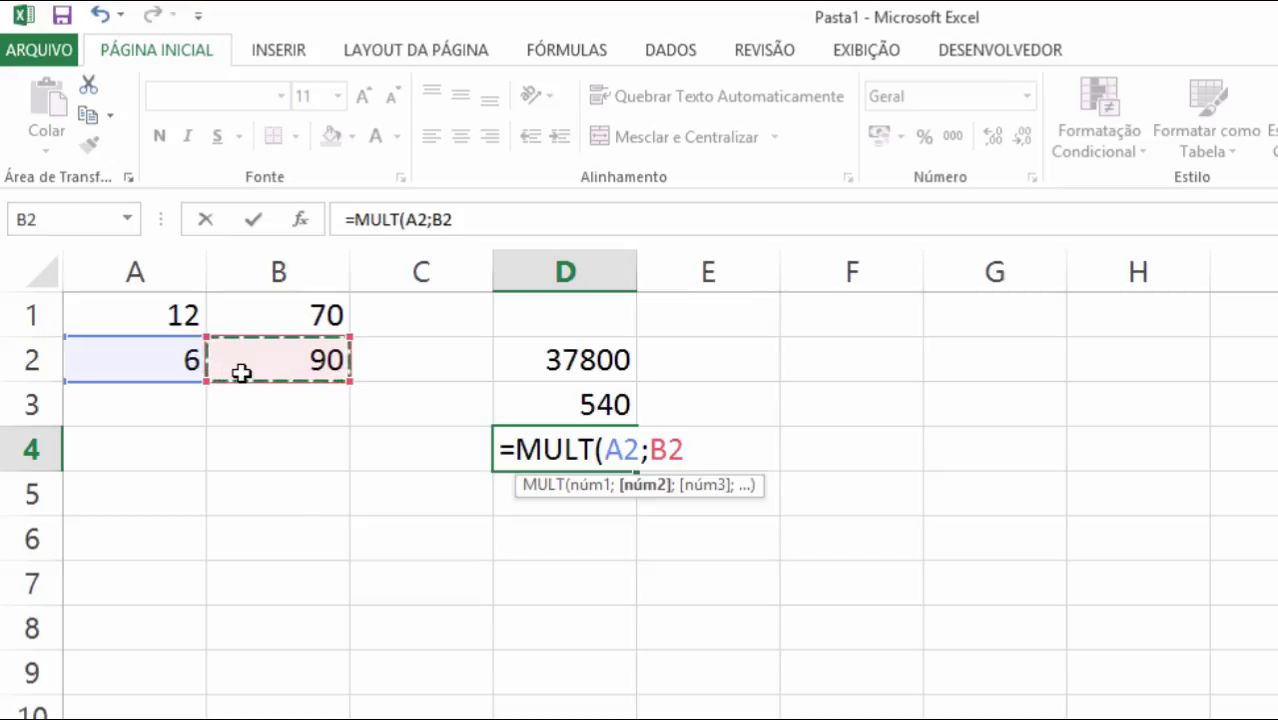
key("Return")
Compare the formulas in D3 and D4, then select D5
left_click(526, 436)
left_click(585, 408)
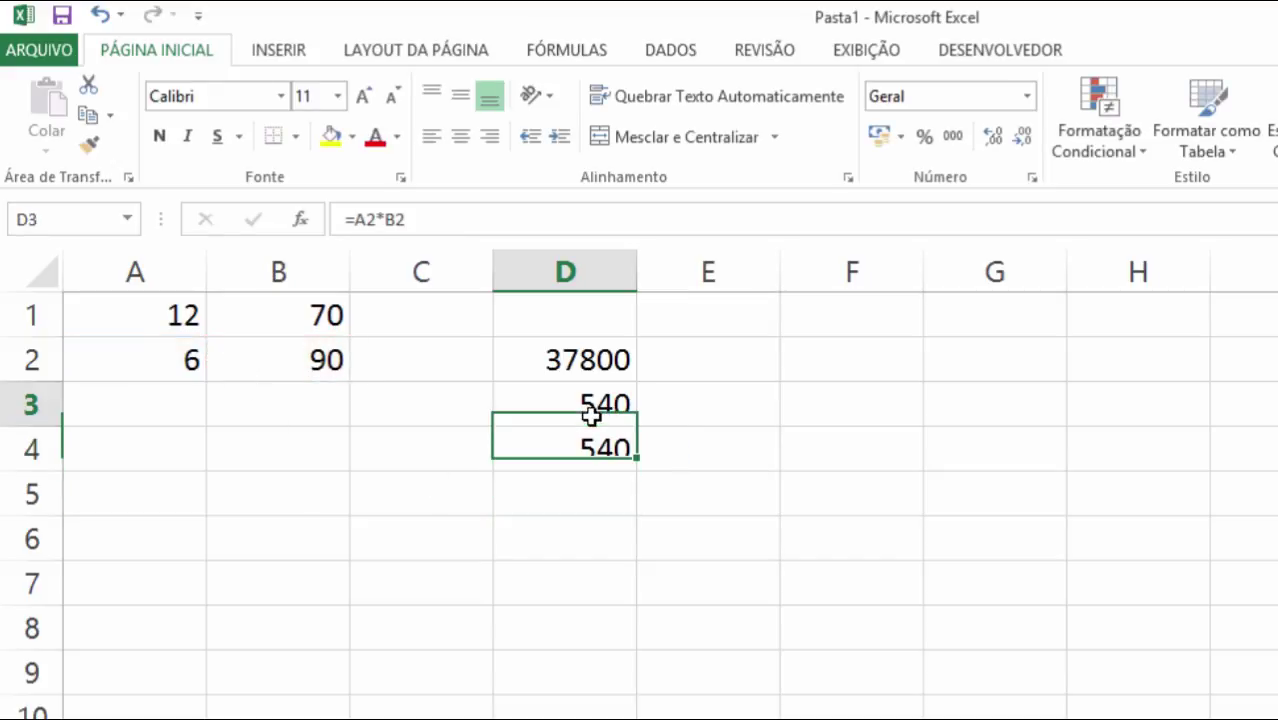
left_click(553, 455)
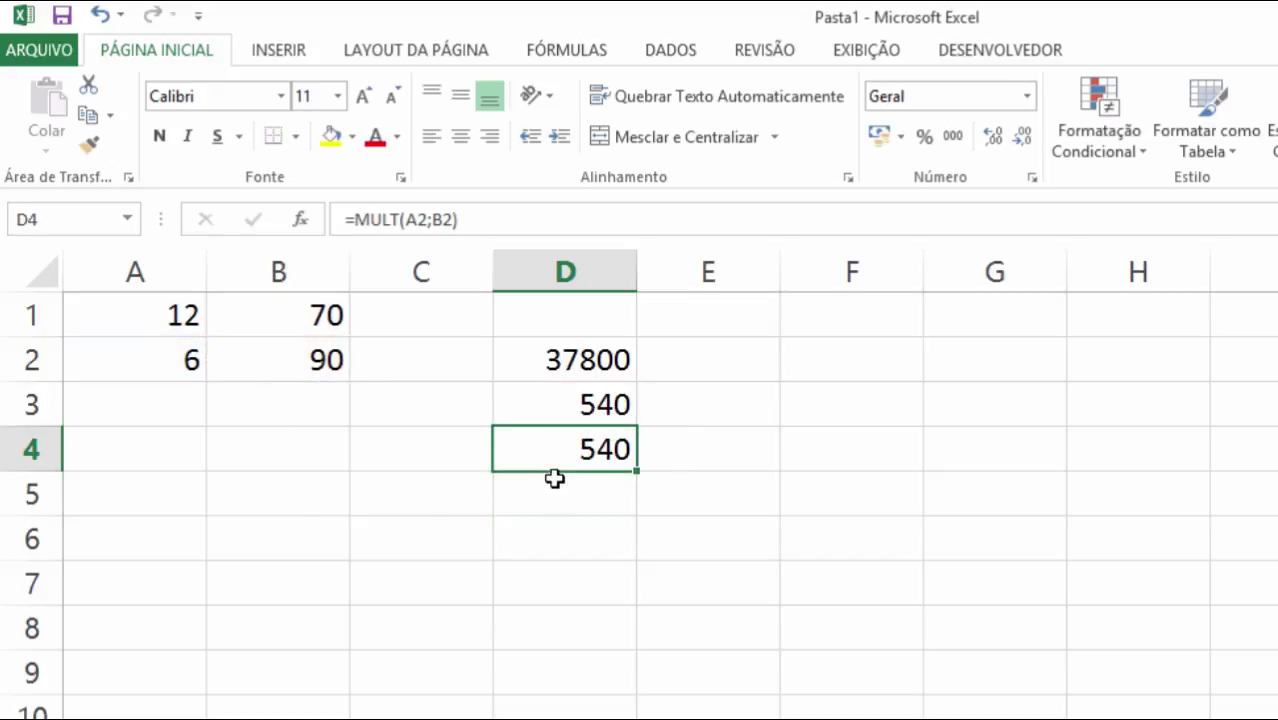
left_click(554, 487)
Enter =MULT(A1:B2;2) in D5, selecting the A1:B2 block as the range
type("=")
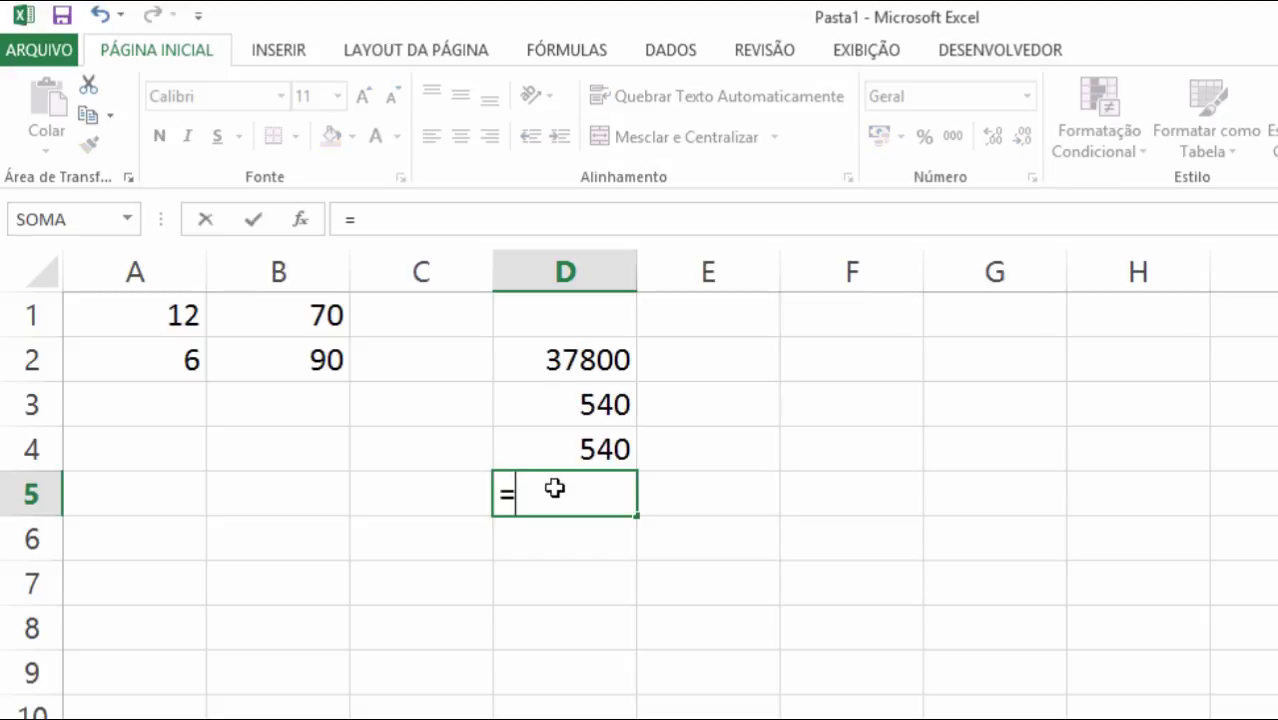
type("m")
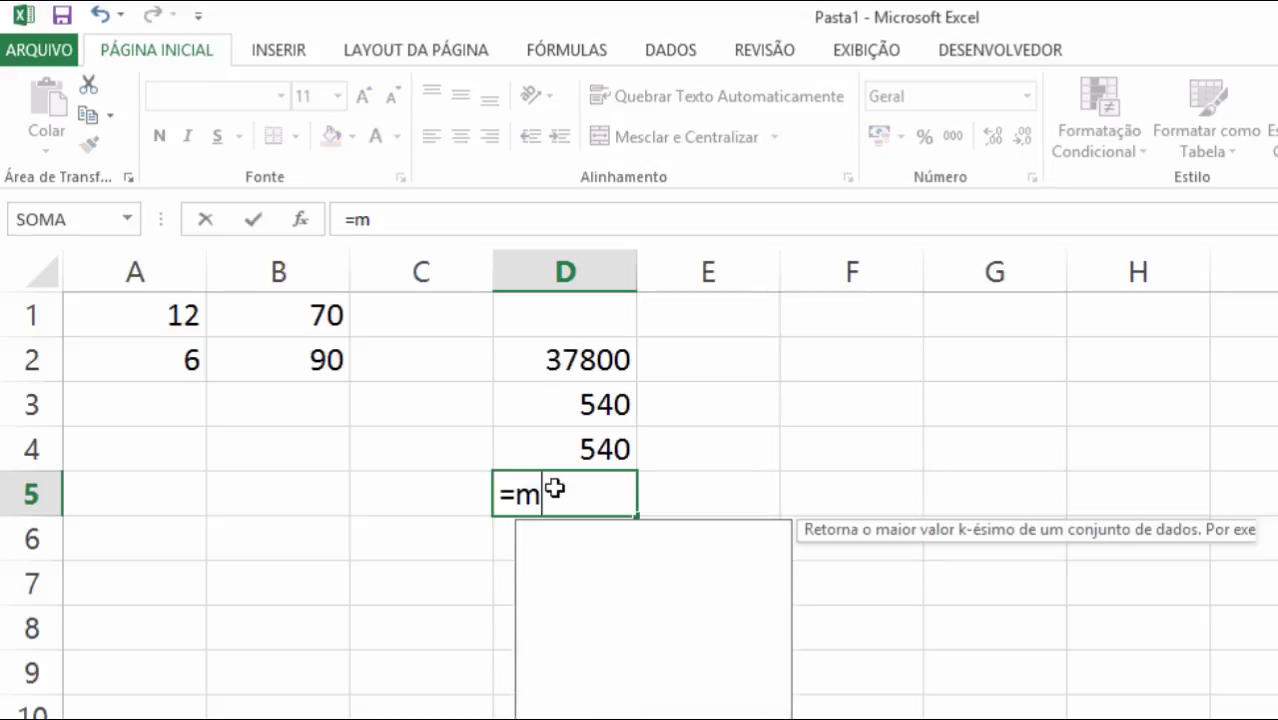
type("ul")
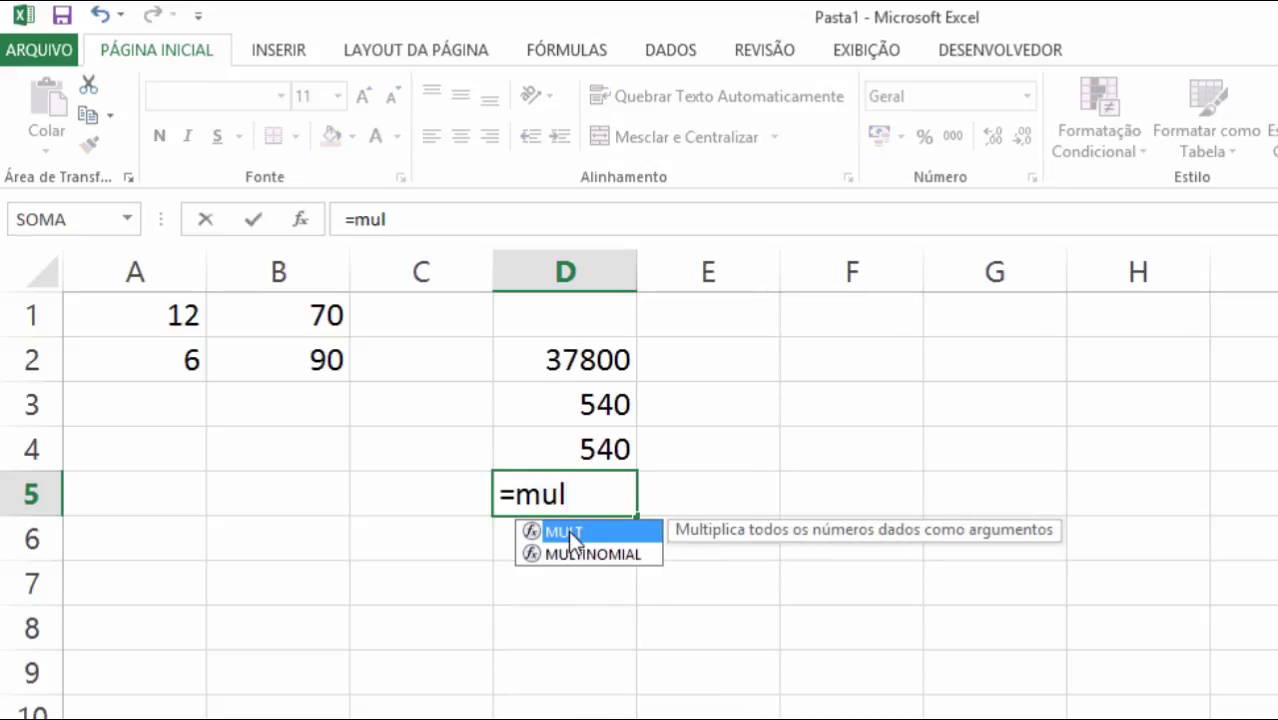
double_click(568, 532)
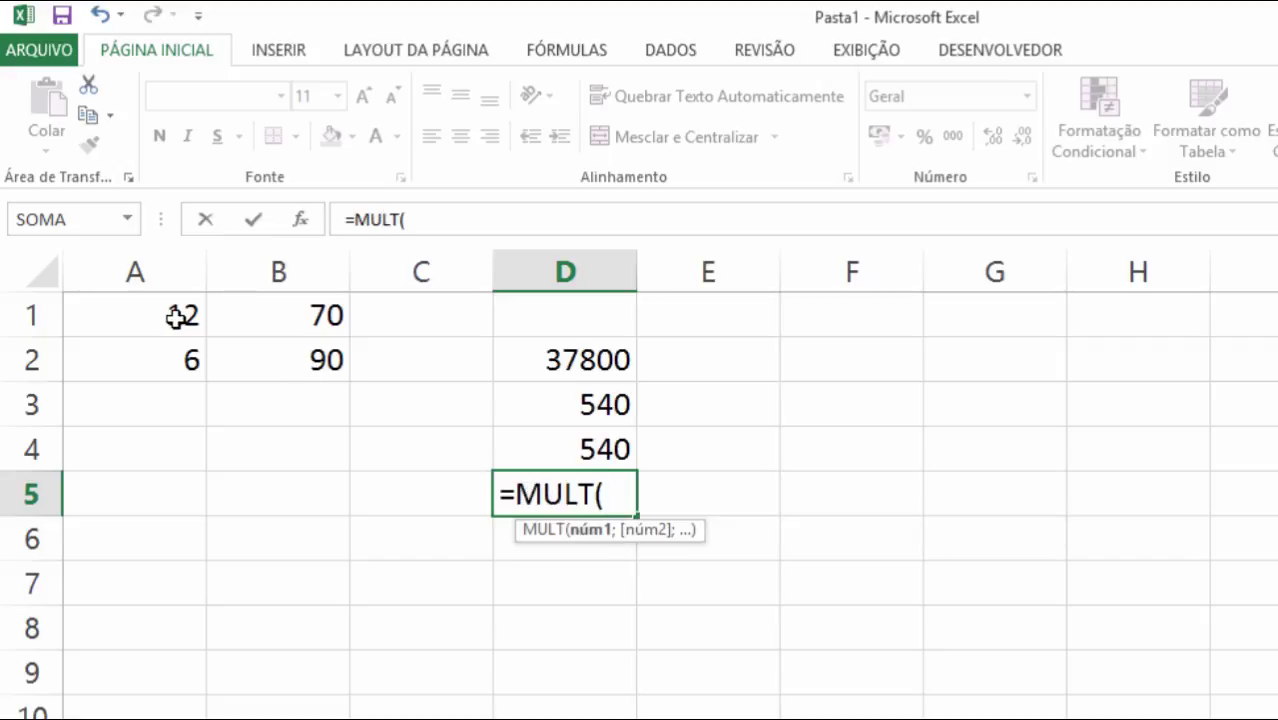
left_click_drag(176, 316, 269, 347)
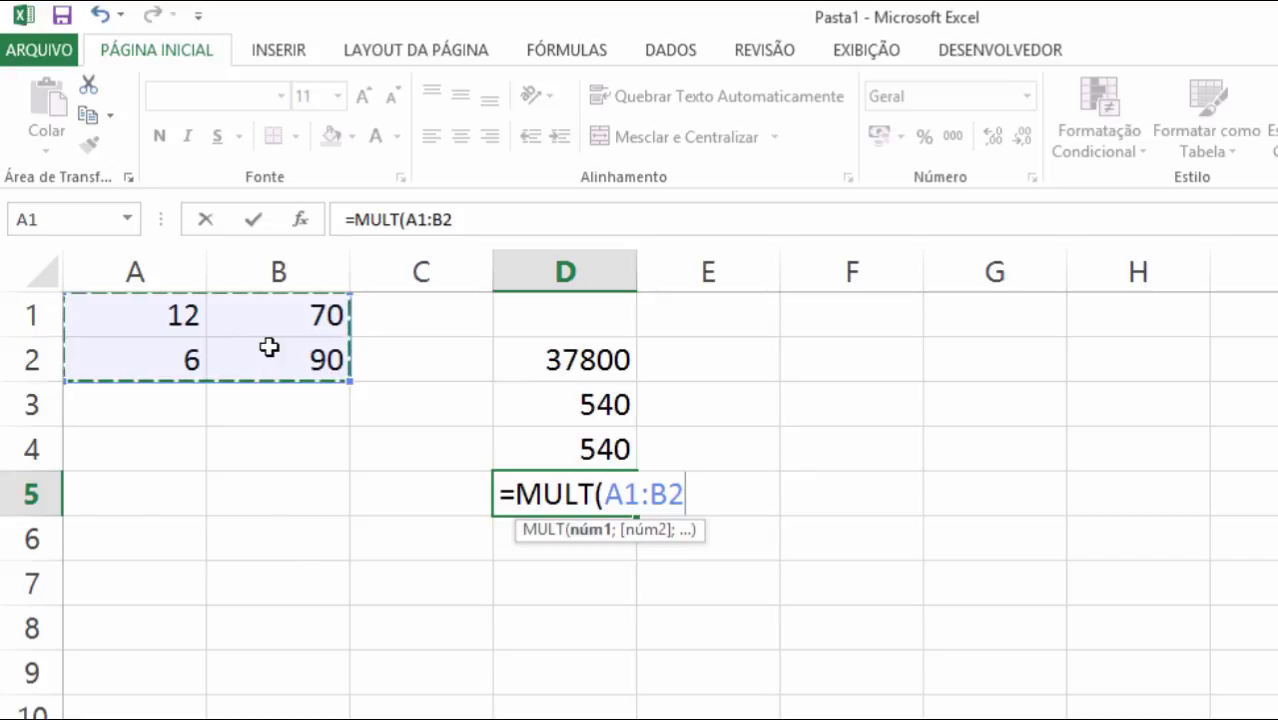
type(";")
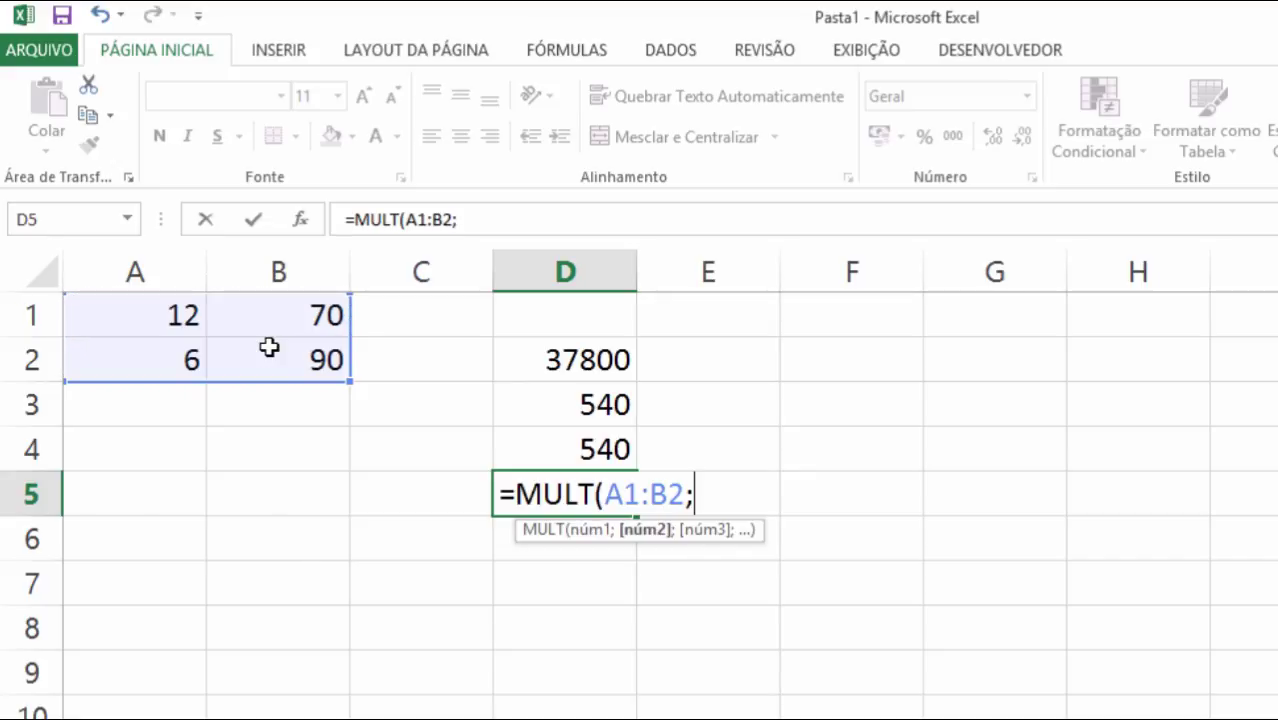
type("2")
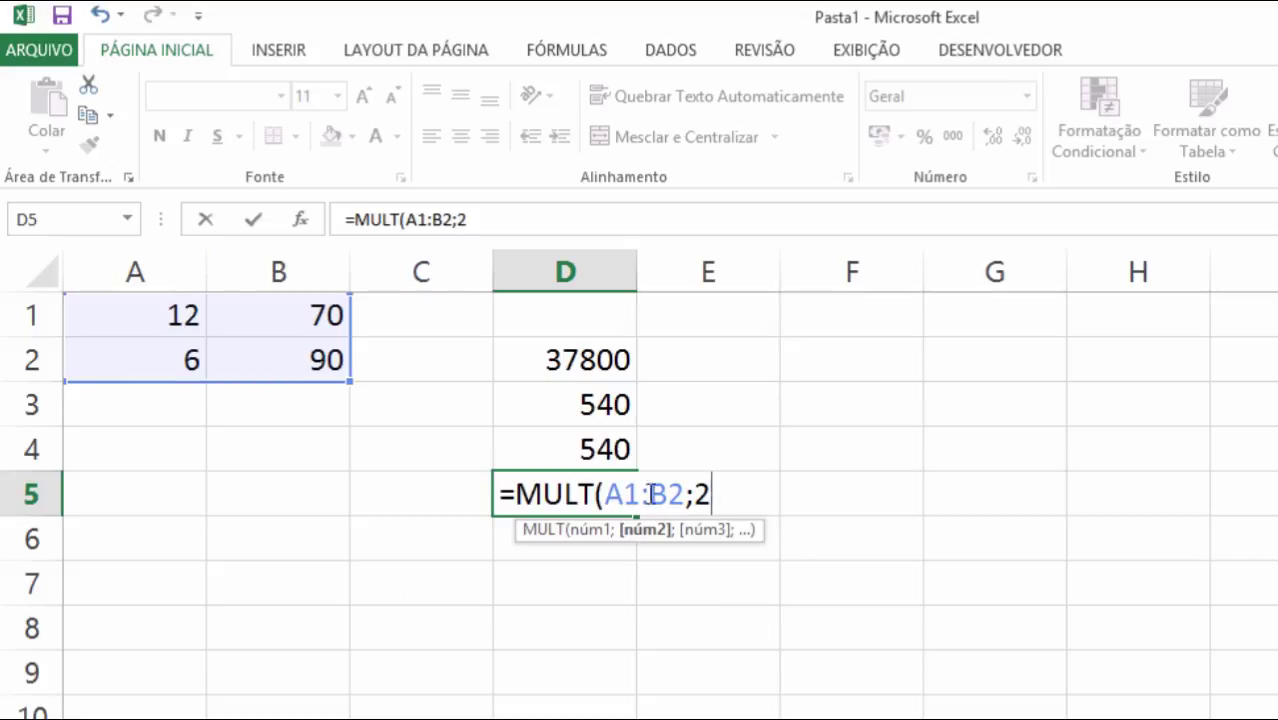
key("Return")
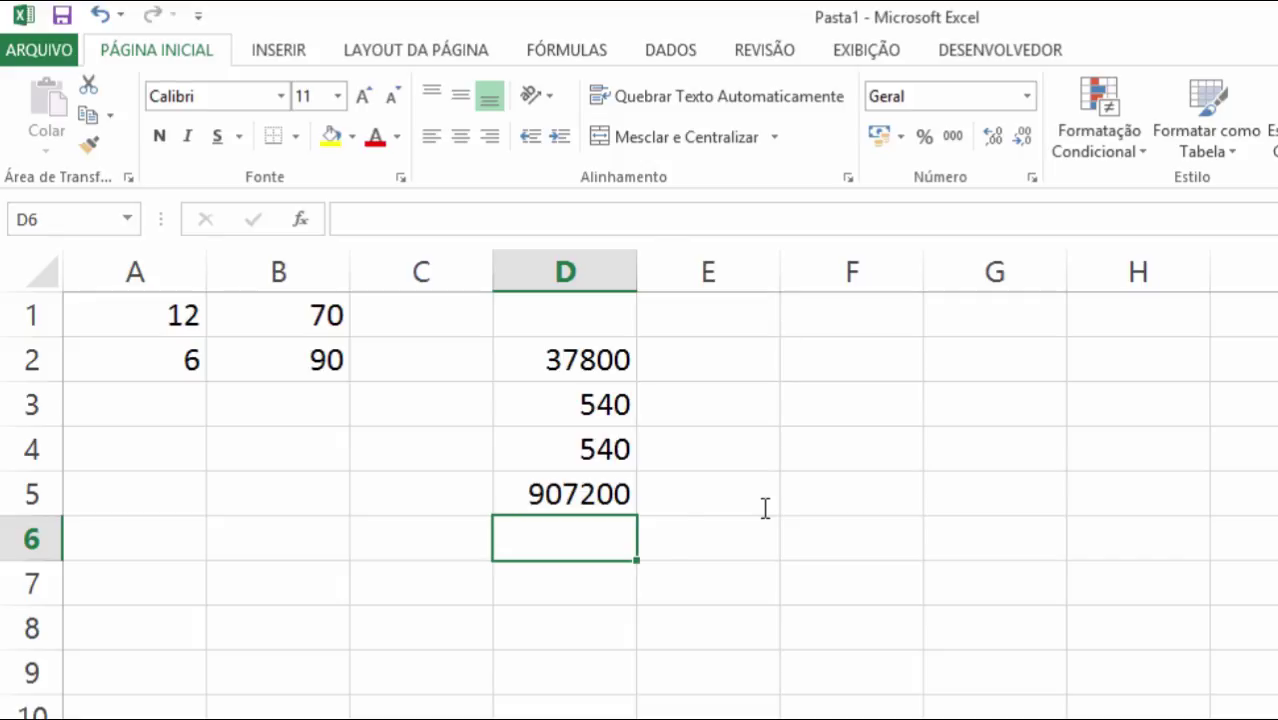
Edit the D5 formula to append a third argument, making it =MULT(A1:B2;2;4)
left_click(579, 494)
double_click(579, 494)
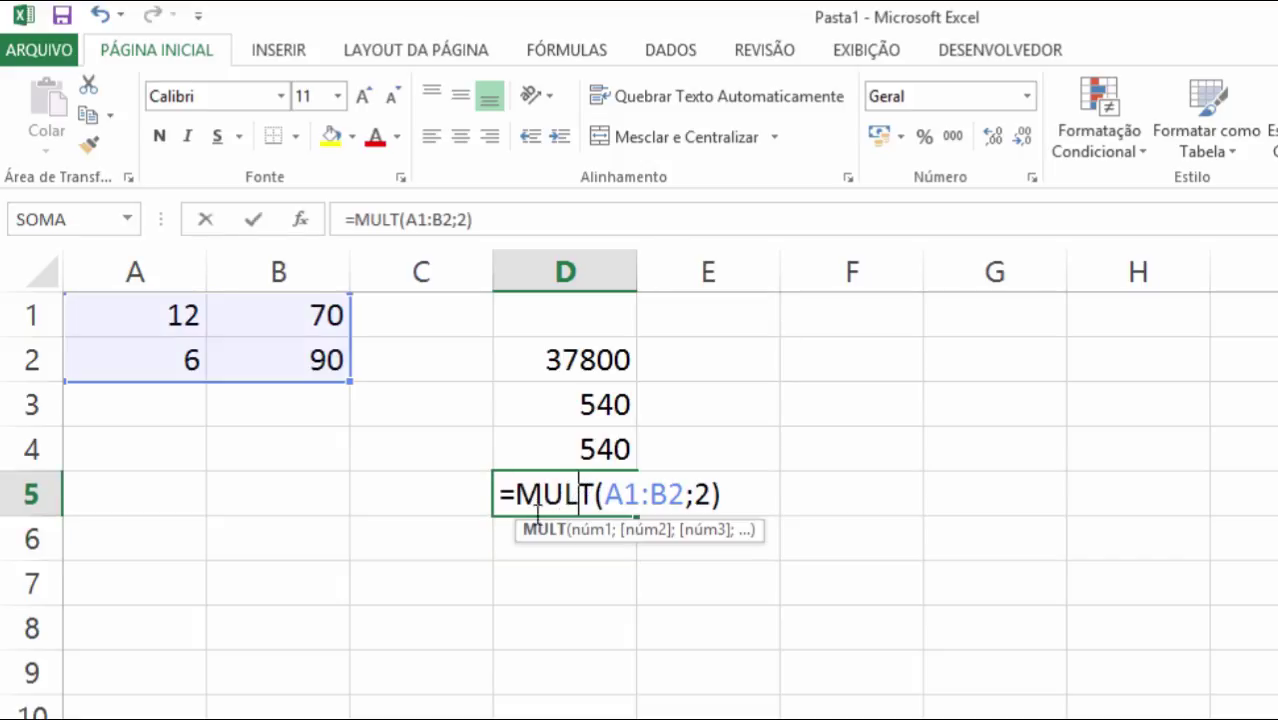
left_click(715, 494)
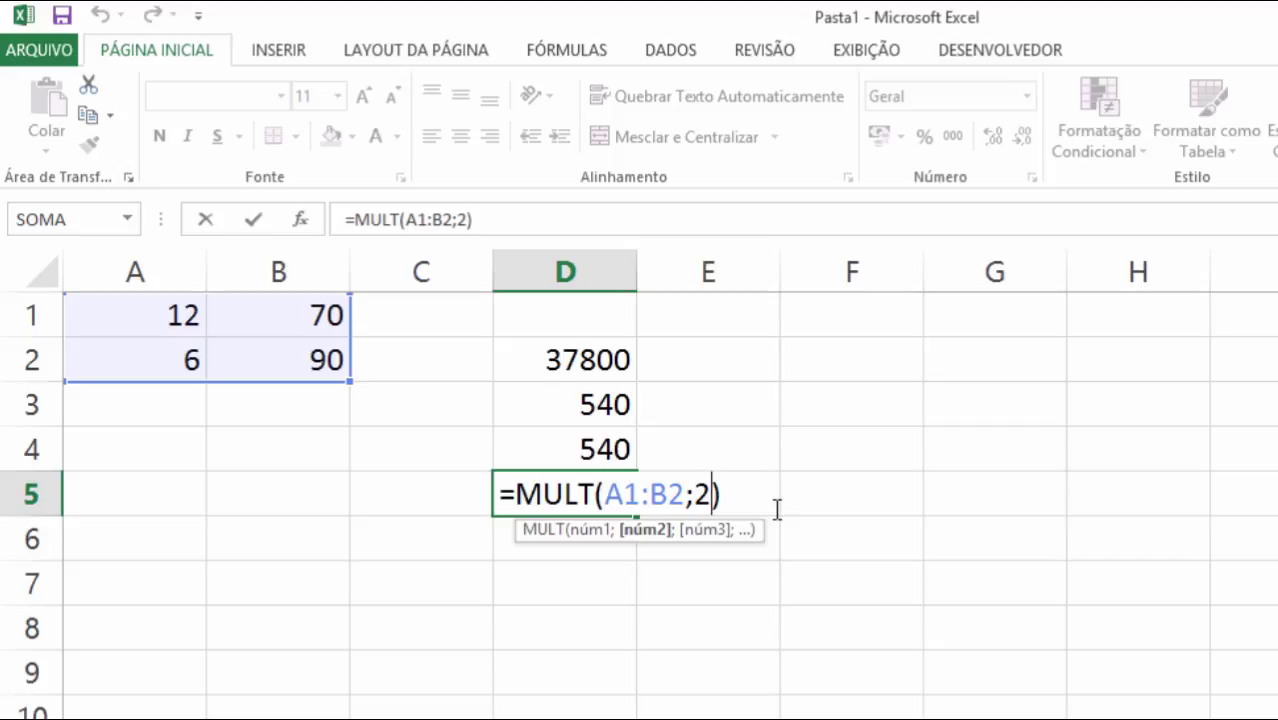
type(";4")
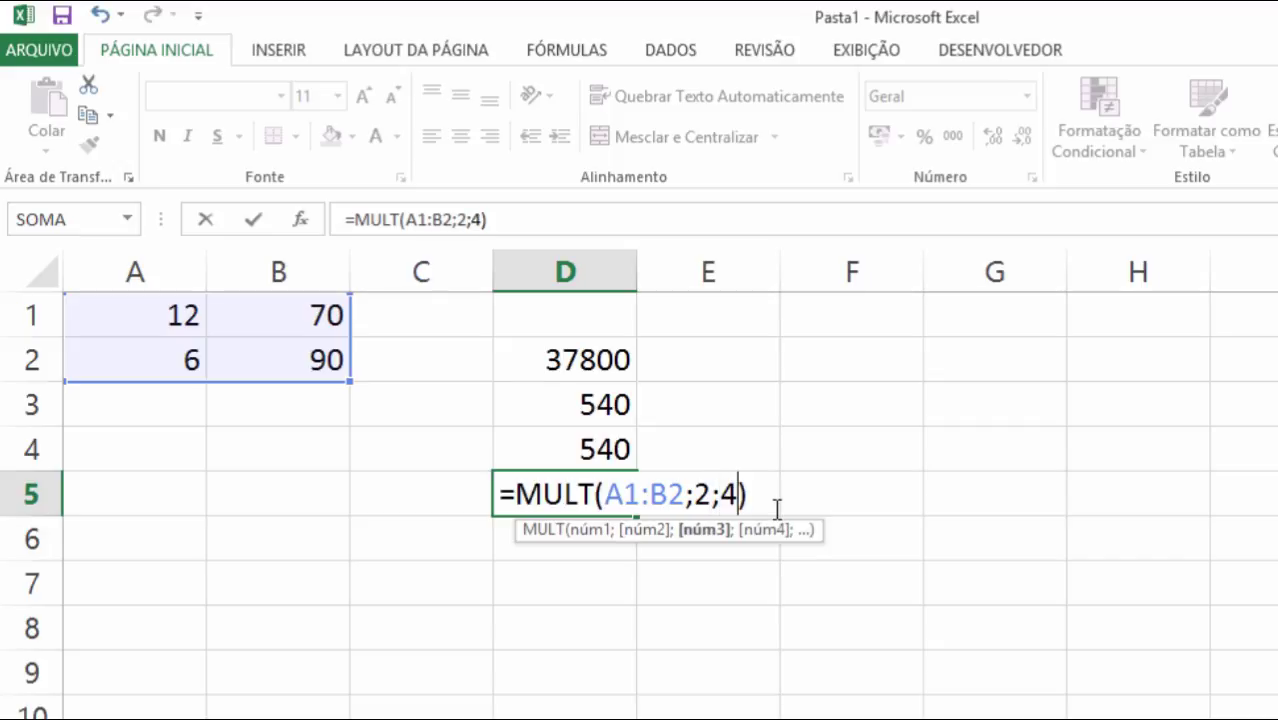
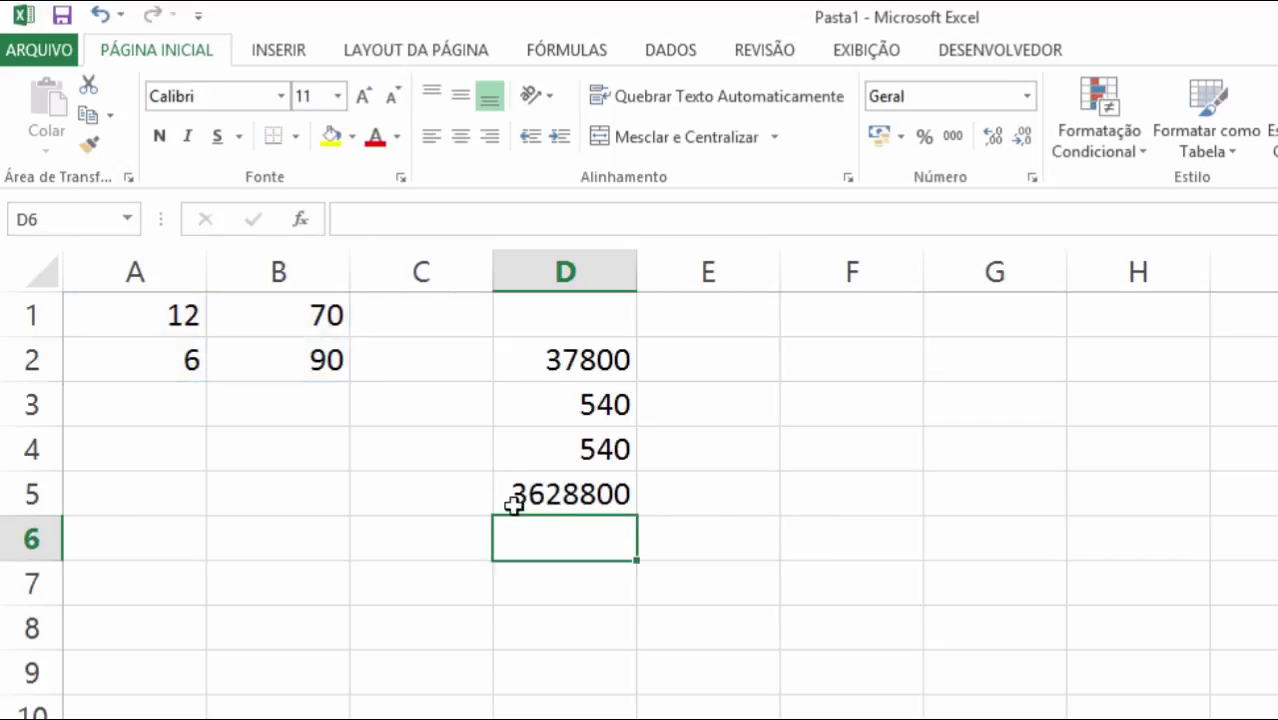
Append factors 1 and 6 to D5's formula, making =MULT(A1:B2;2;4;1;6) show 2,2E+07
double_click(533, 503)
left_click(756, 497)
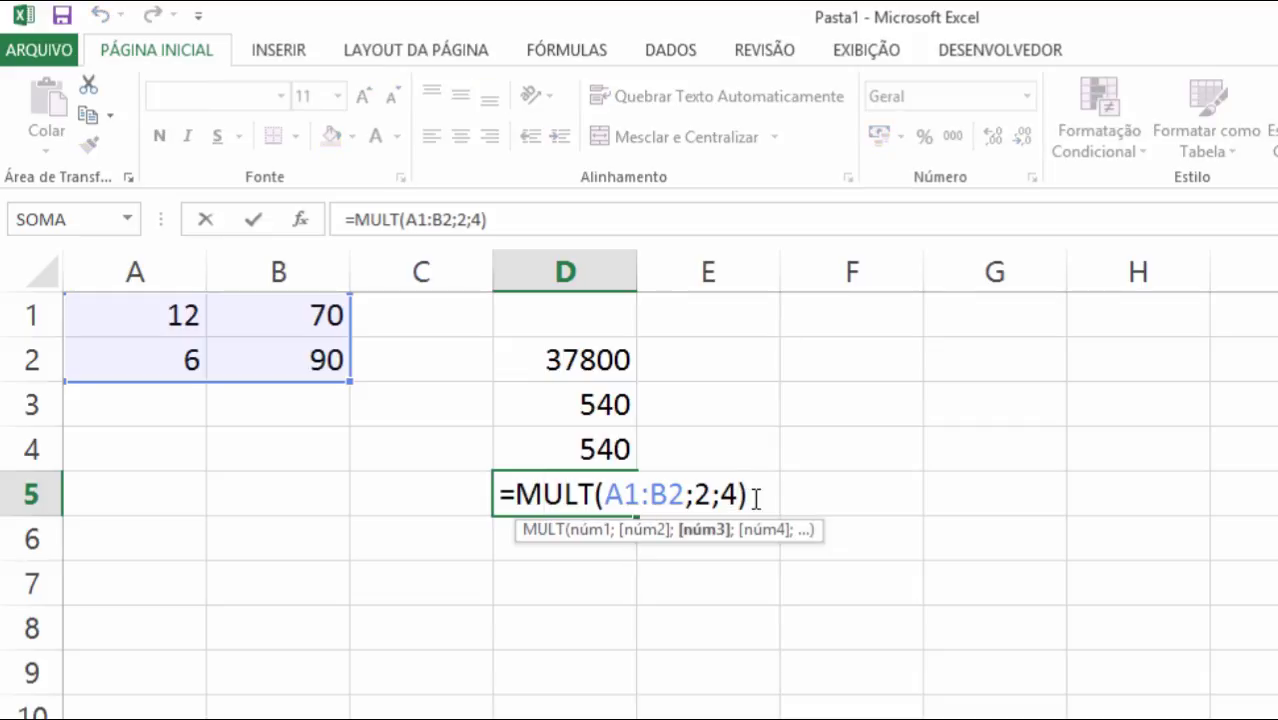
type(";1")
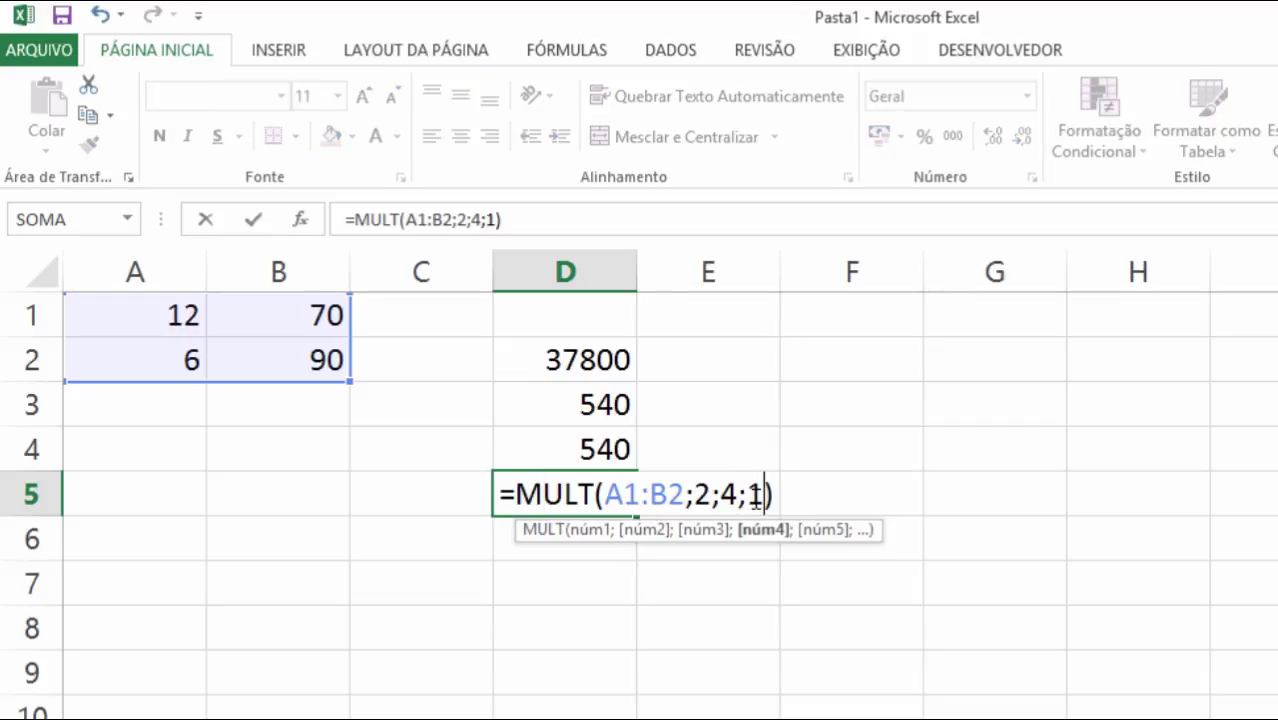
key("Return")
double_click(615, 503)
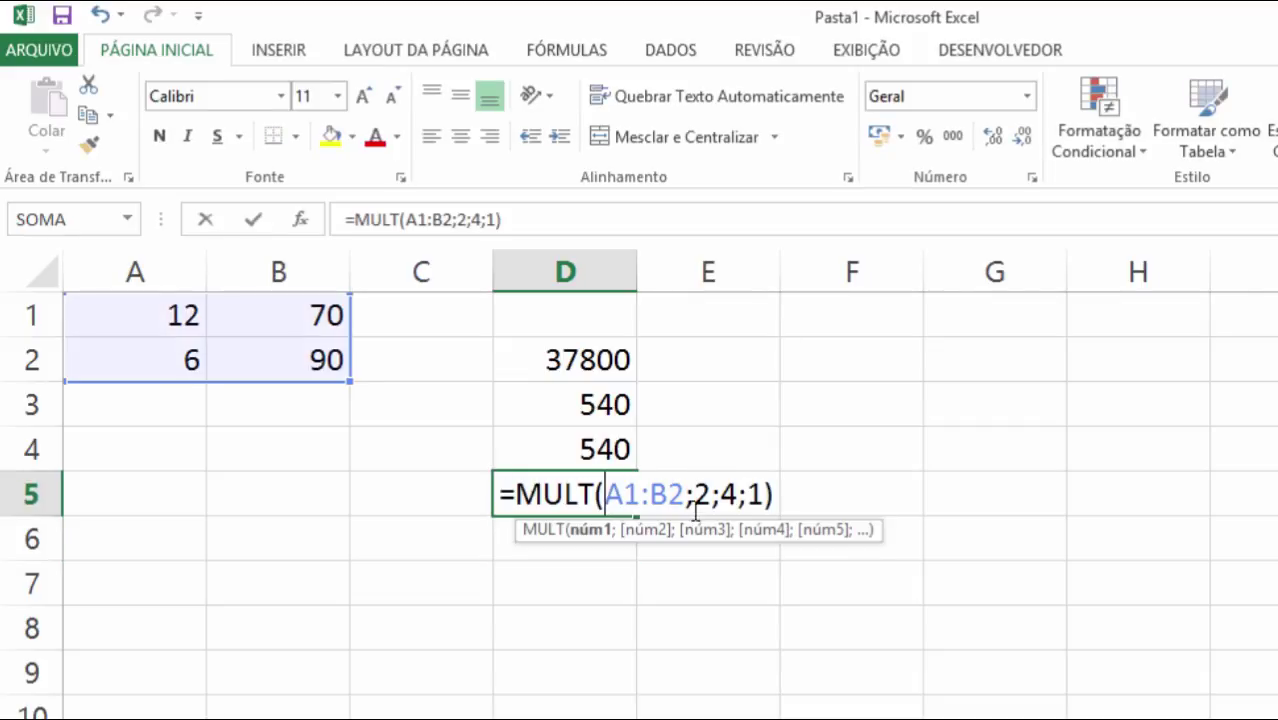
left_click(765, 497)
type(";6")
key("ctrl+Return")
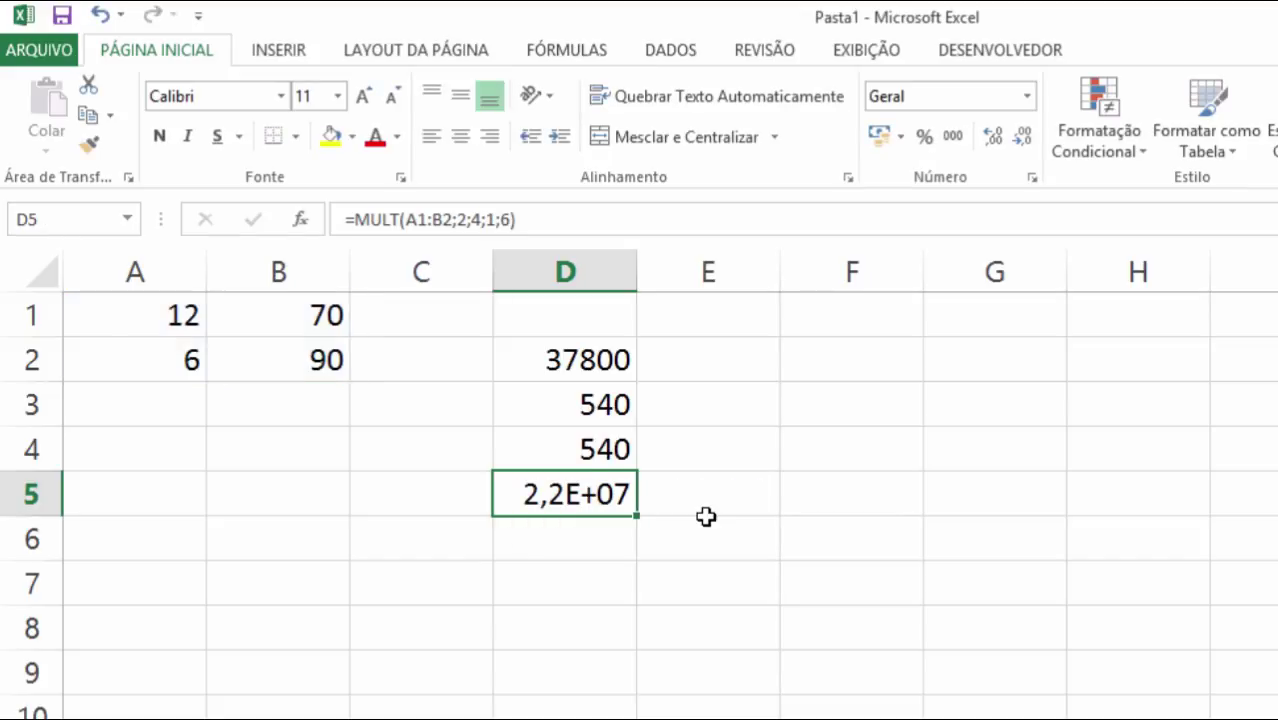
left_click(720, 440)
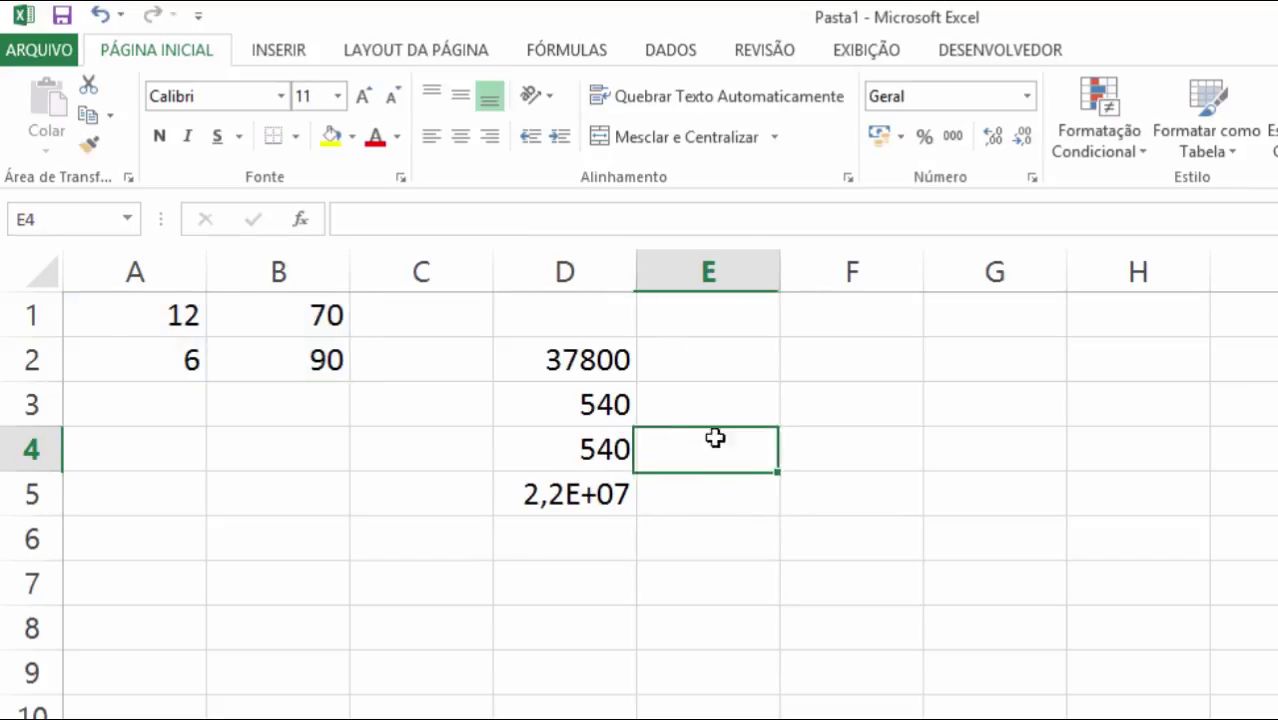
Enter =2*3 in G2 so it shows 6
left_click(596, 362)
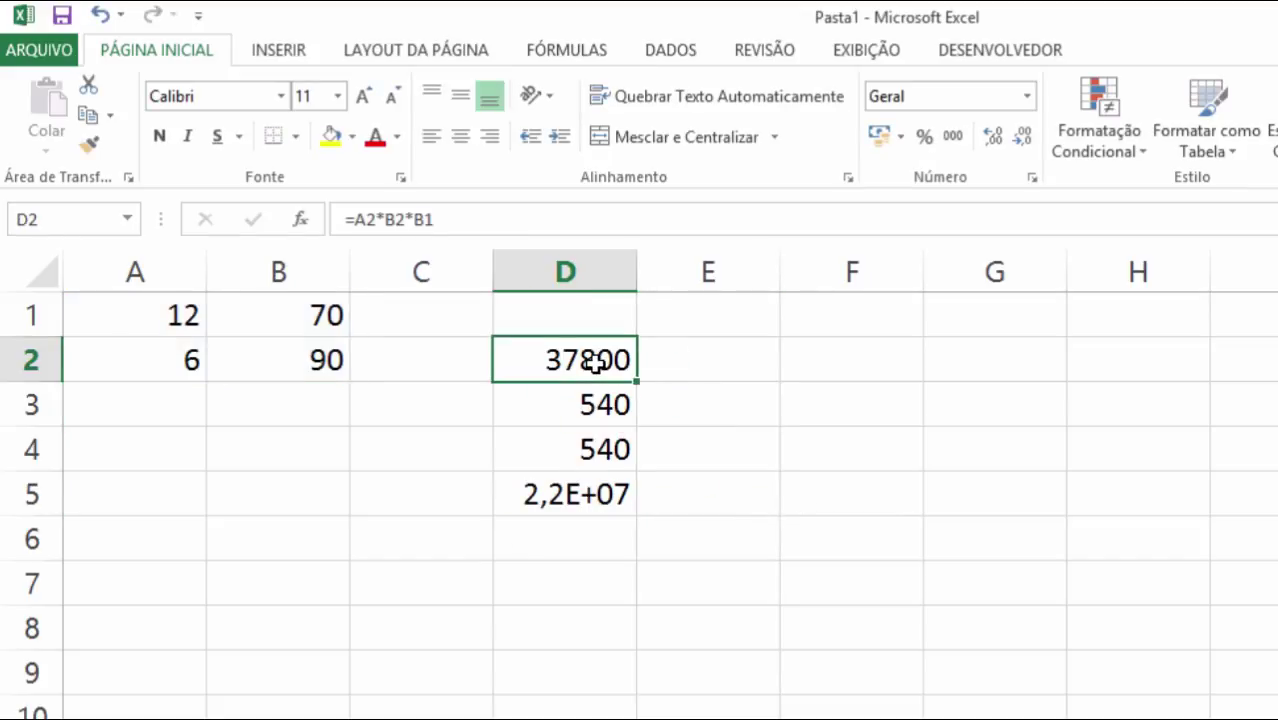
left_click(958, 357)
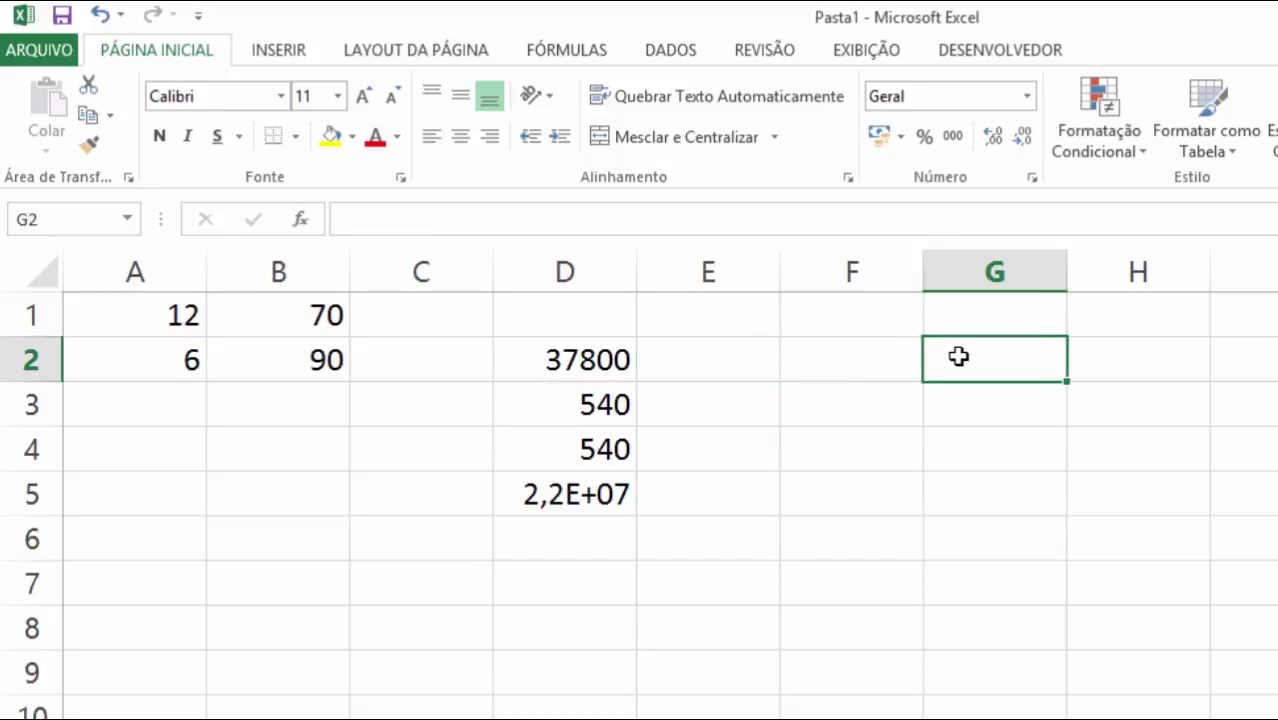
type("=")
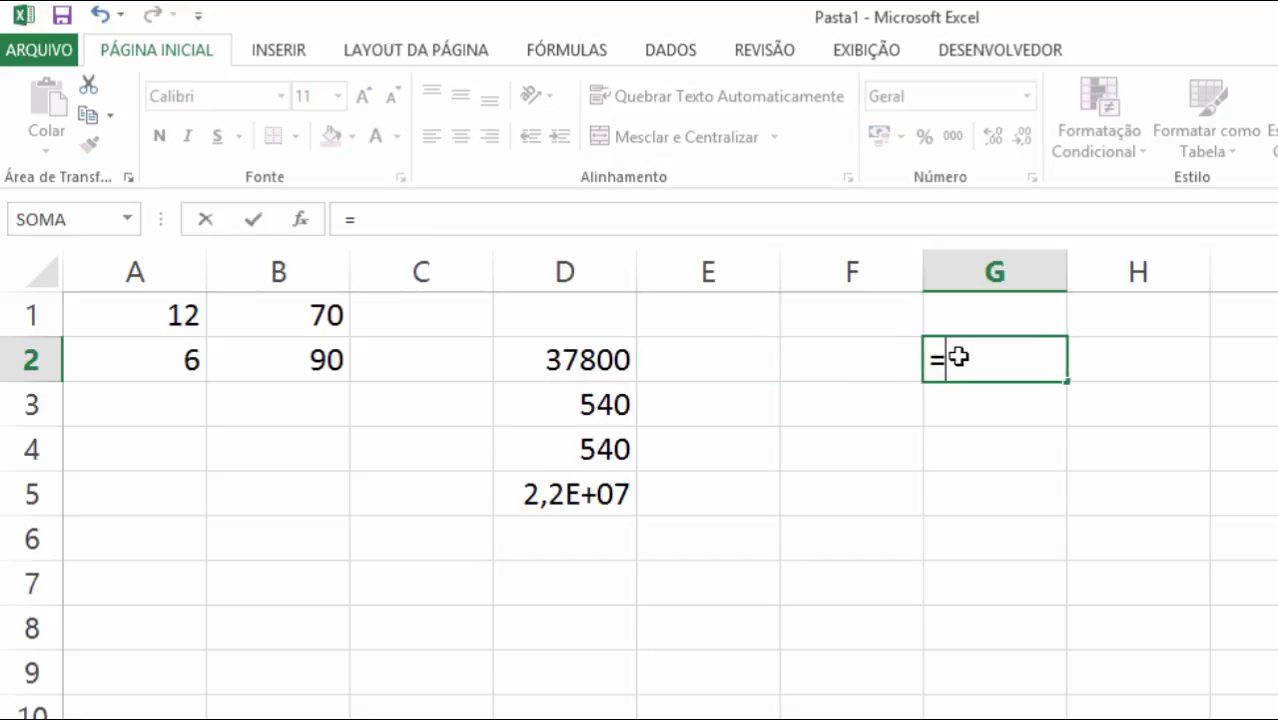
type("2")
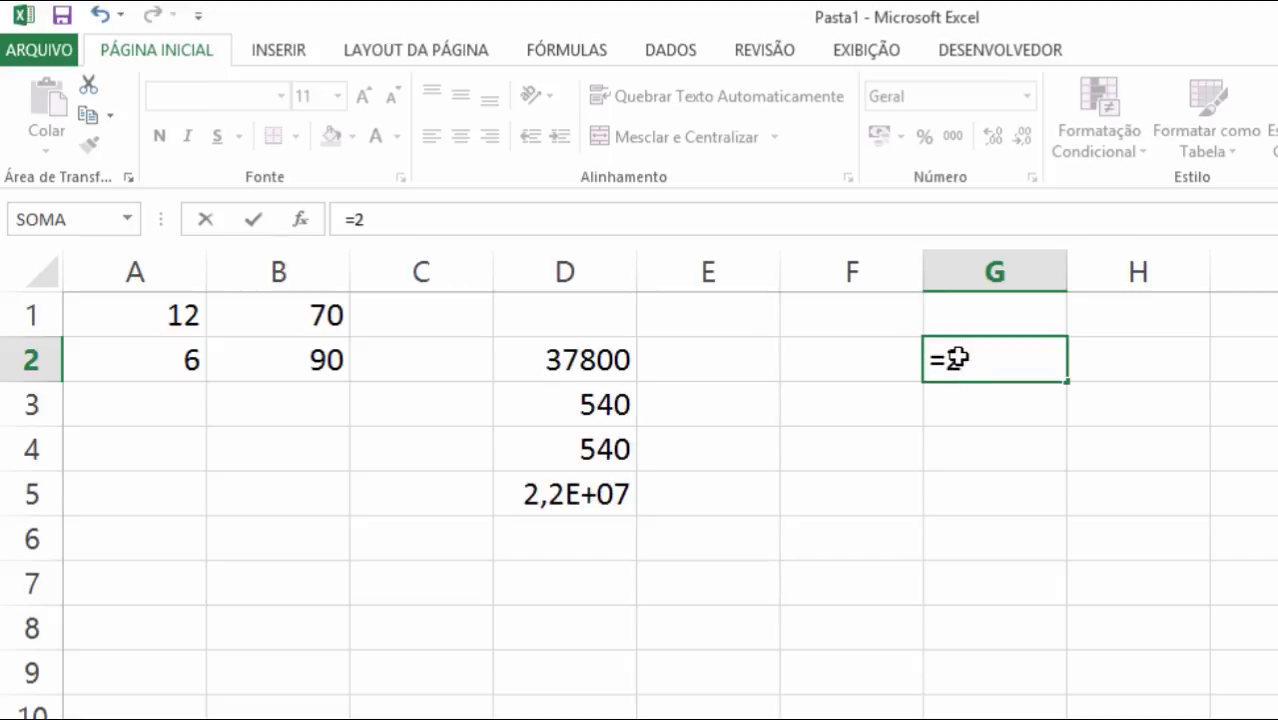
type("*3")
key("Return")
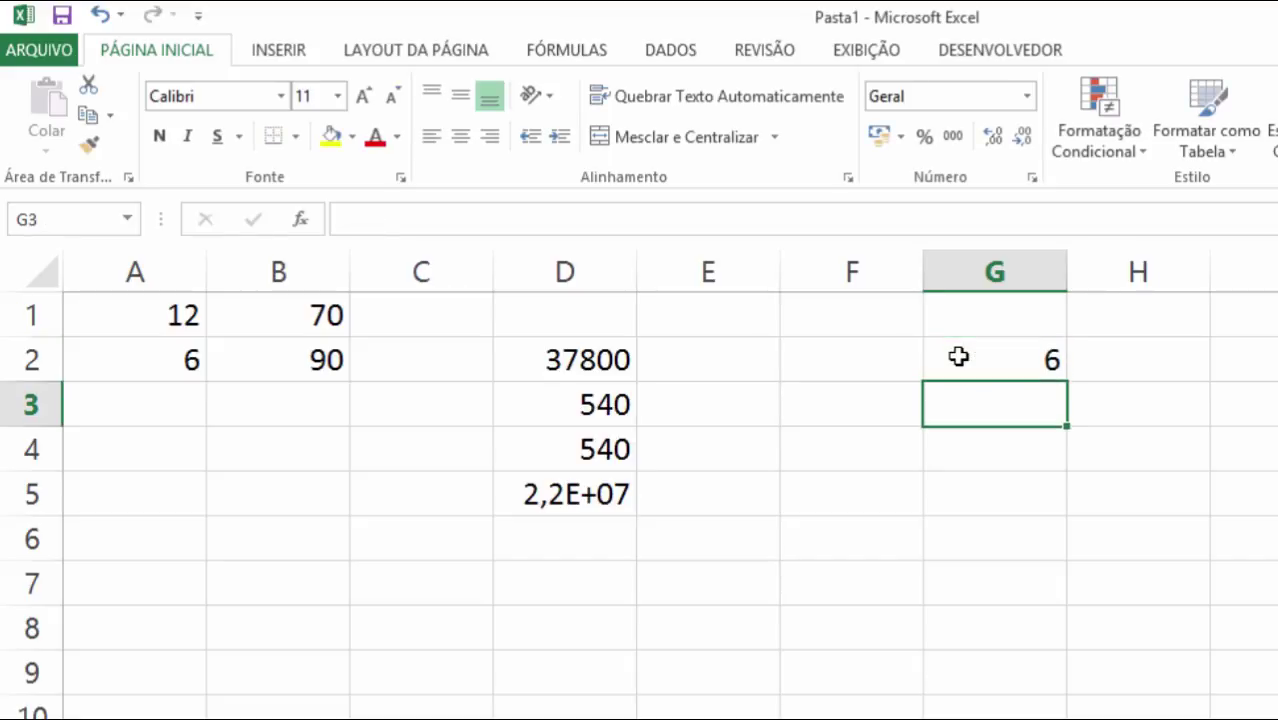
Enter =A2*B2 in G3, giving 540
type("=")
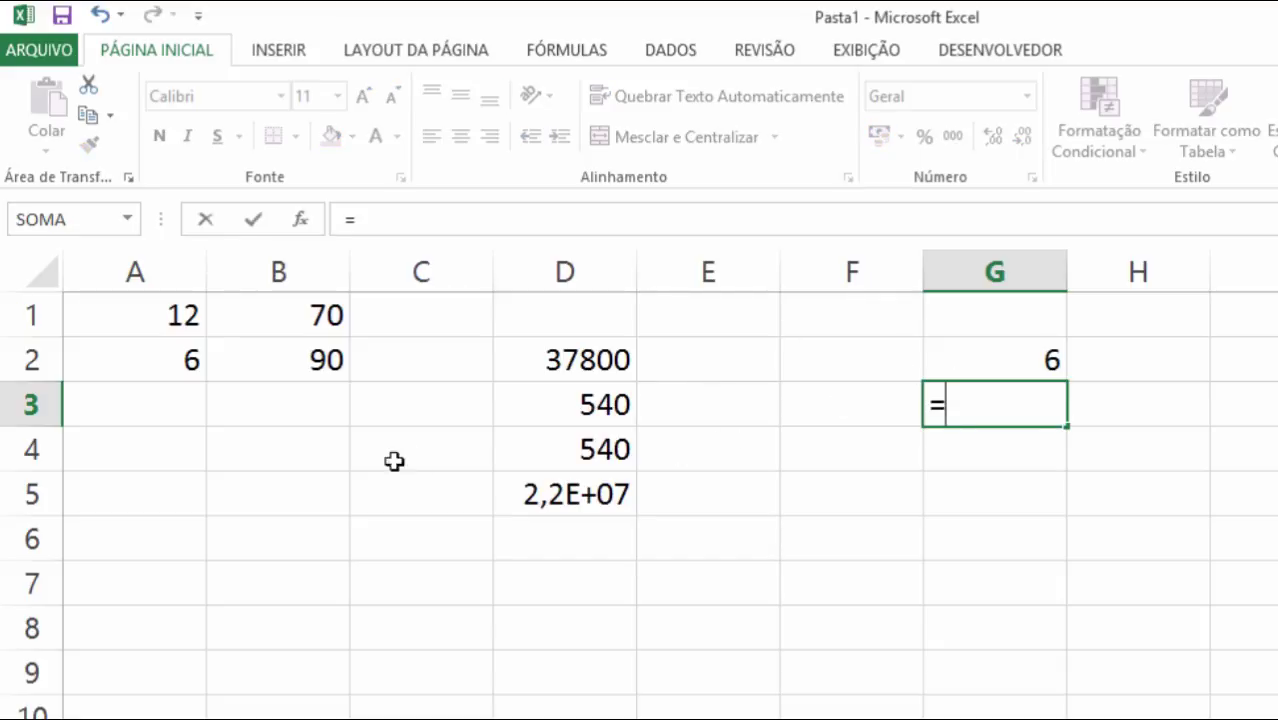
left_click(161, 368)
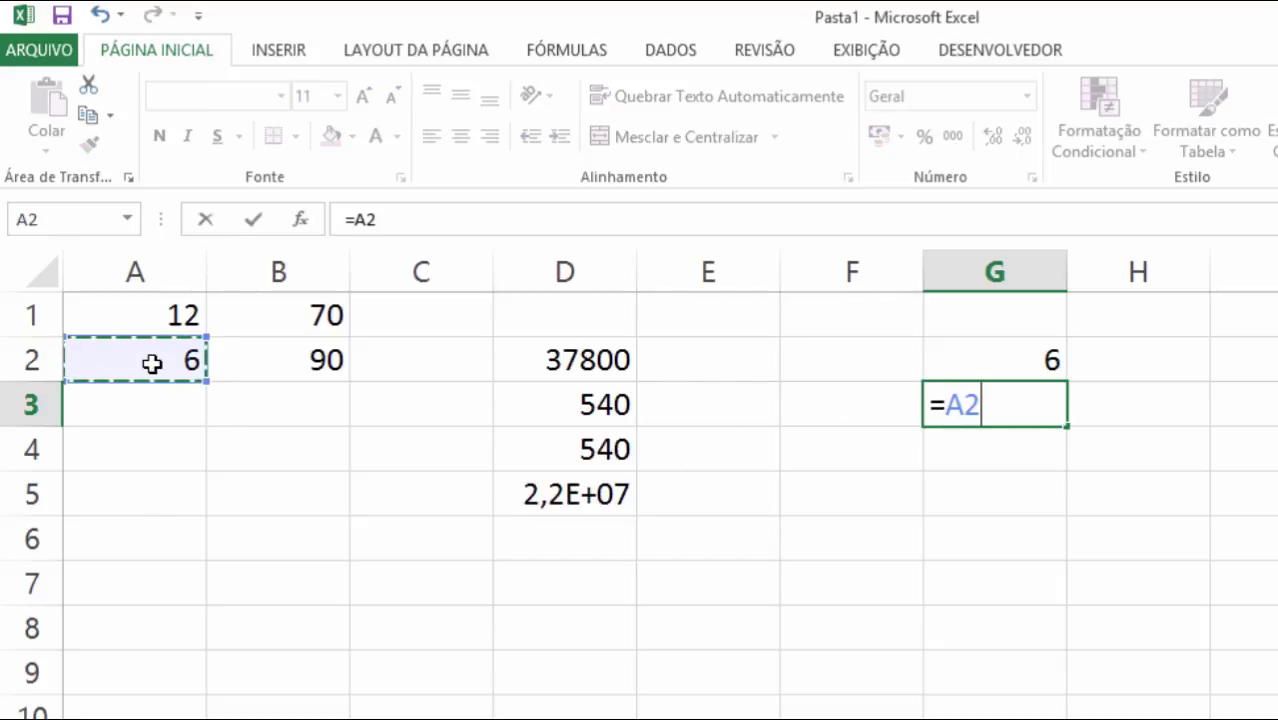
type("*")
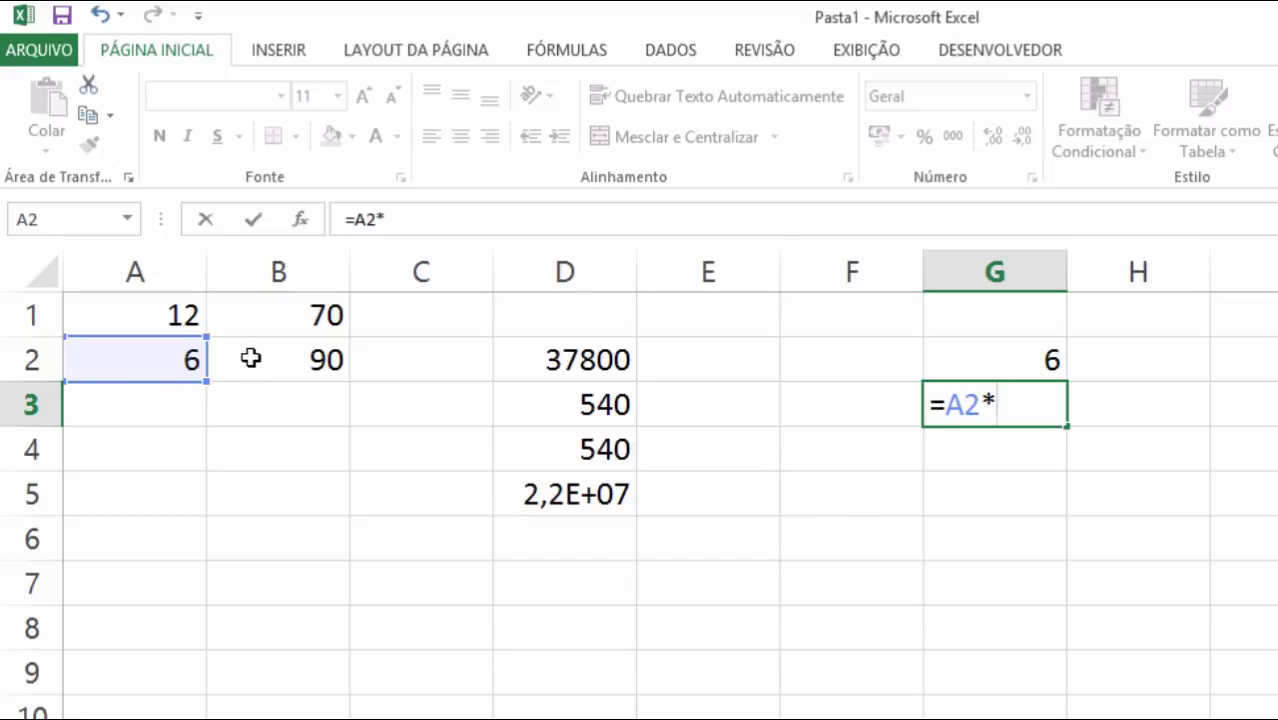
left_click(250, 358)
key("Return")
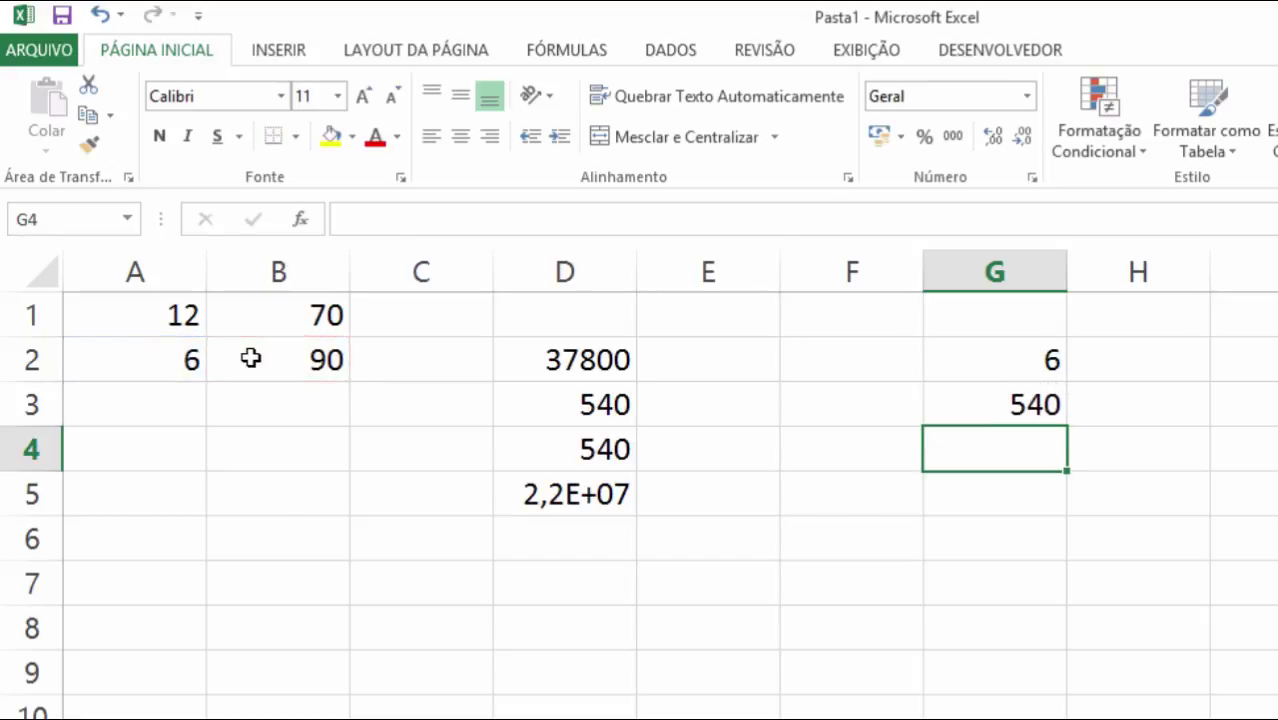
Enter =MULT(A1:B2) in G4, giving 453600
type("=mul")
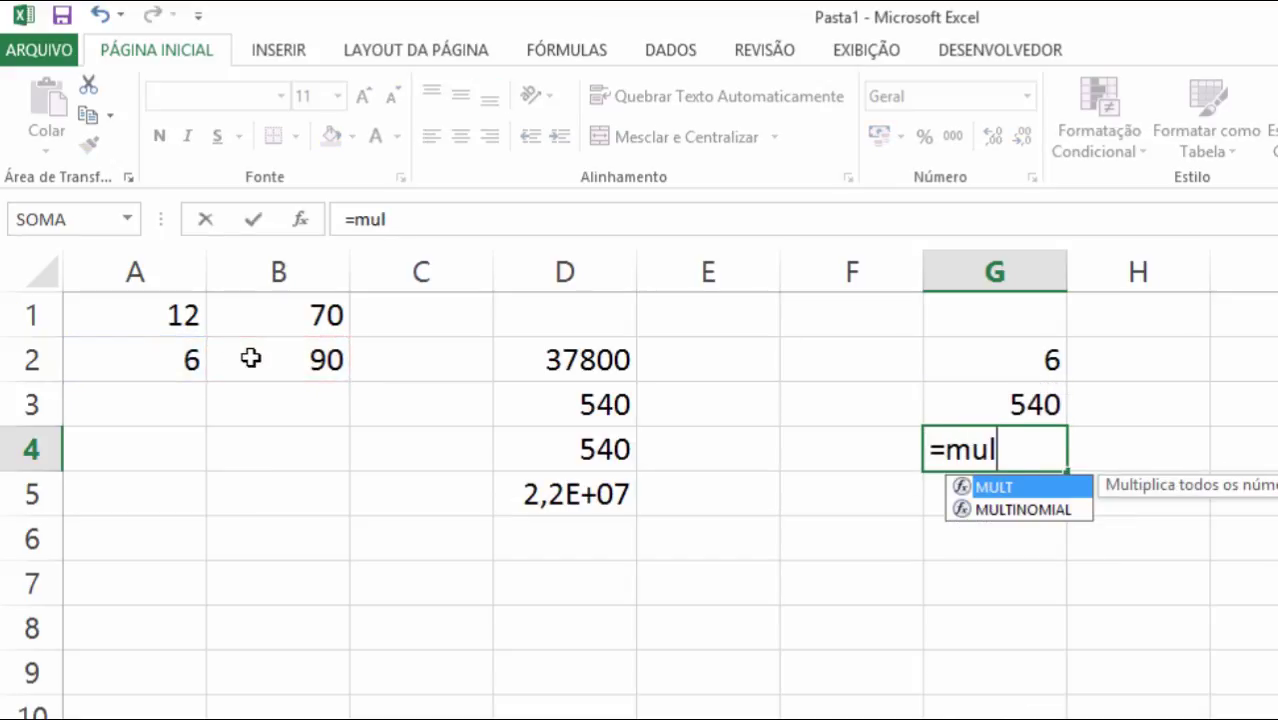
type("t")
double_click(975, 488)
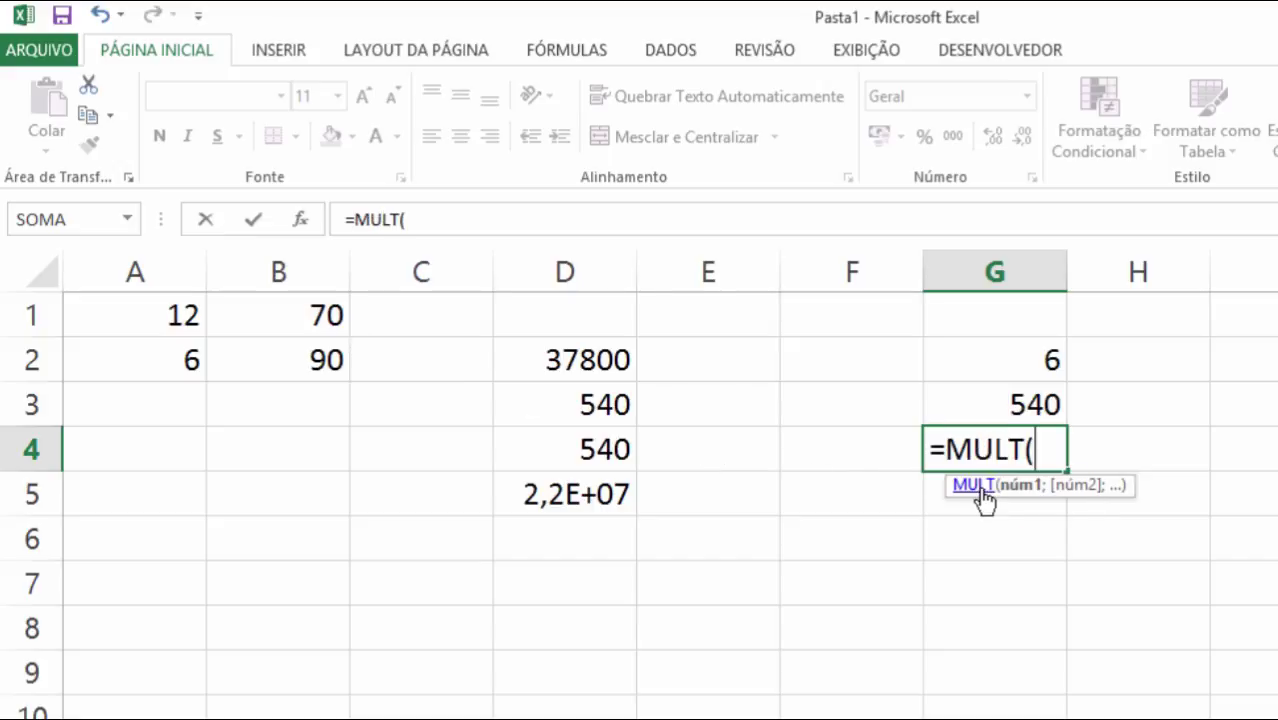
mouse_move(123, 314)
left_mouse_down()
mouse_move(273, 314)
mouse_move(310, 344)
left_mouse_up()
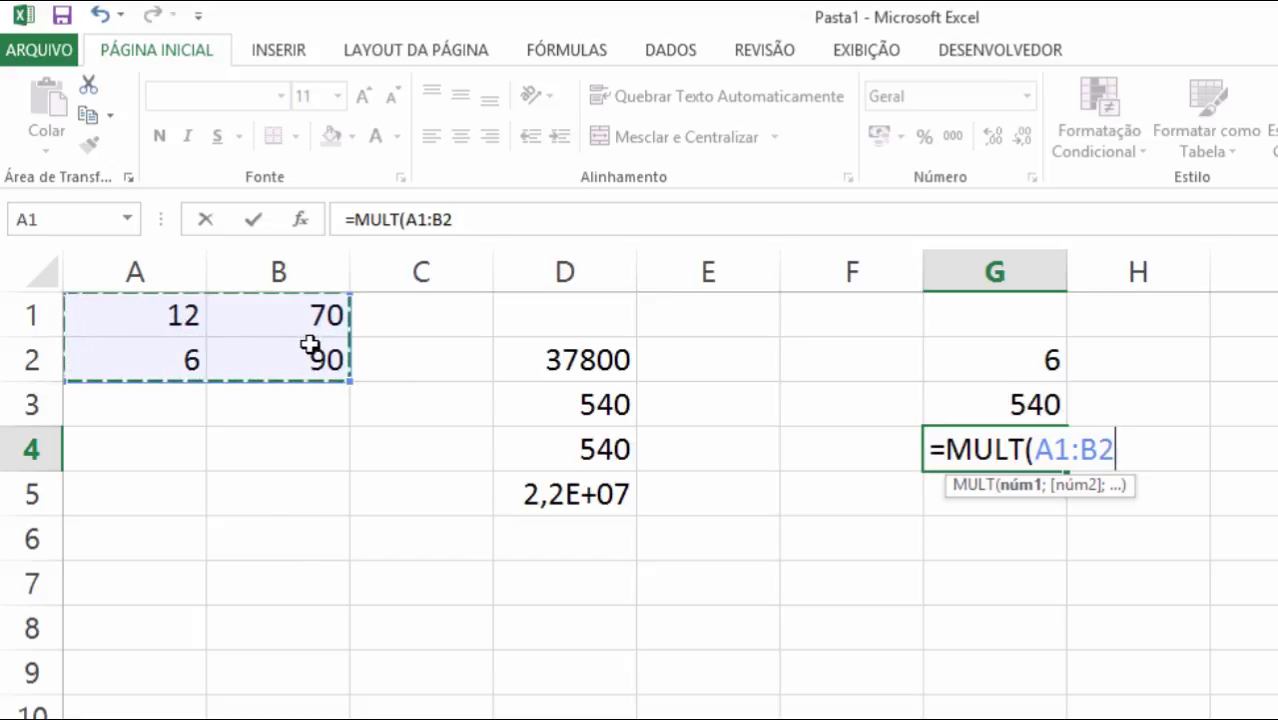
key("Return")
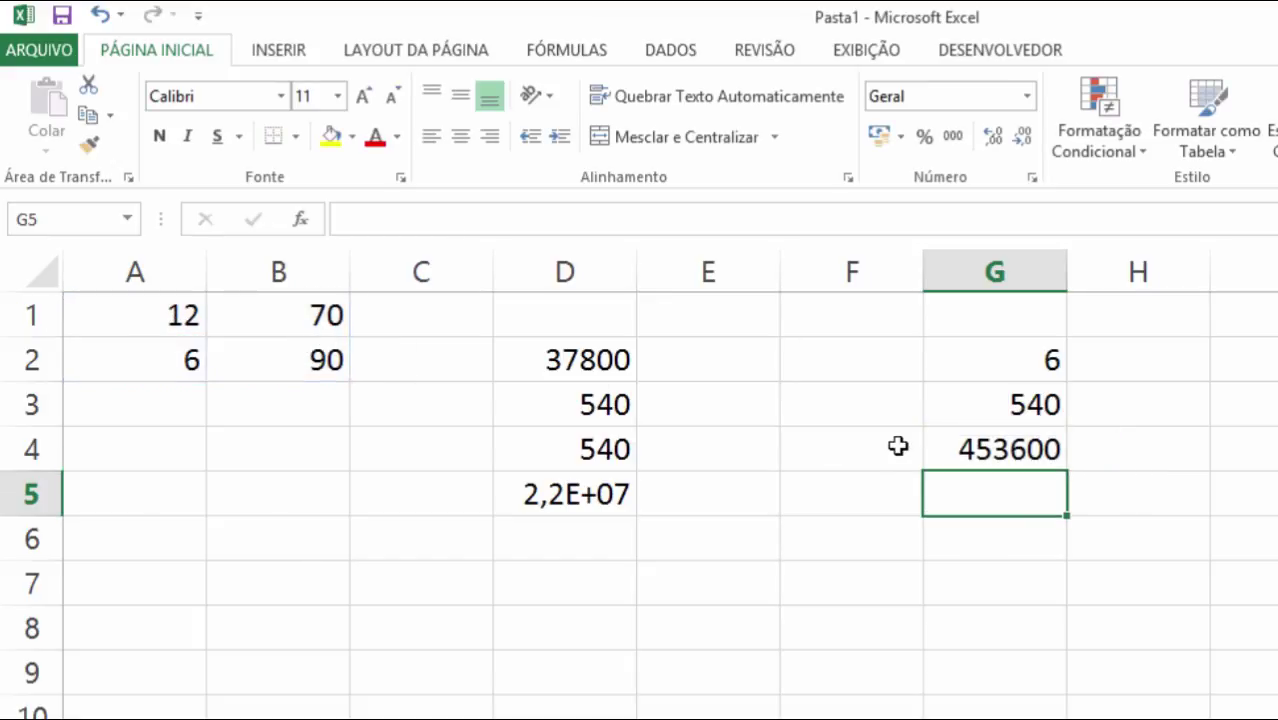